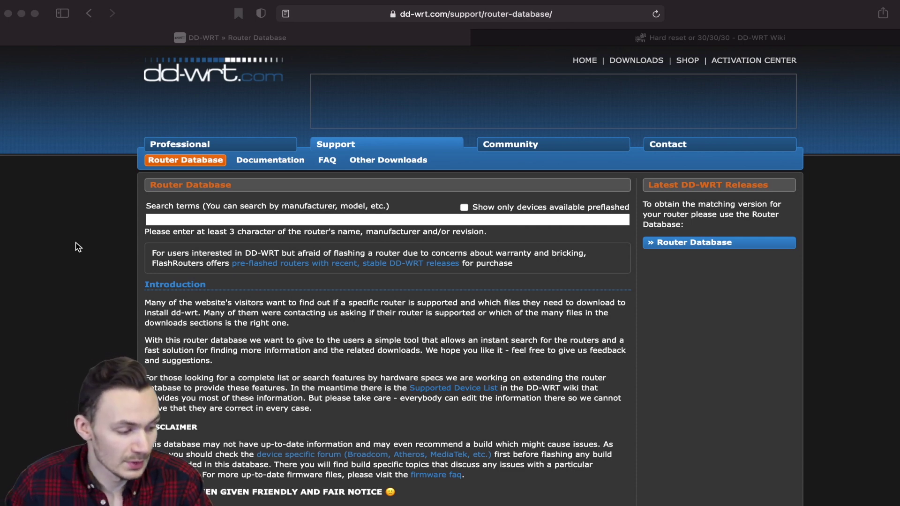
Put the cursor in the Router Database search field.
{"action": "left_click", "coordinate": [156, 220]}
Search the database for Linksys and open the E1200 V2.0 entry showing build 44715 downloads.
{"action": "left_click", "coordinate": [157, 220]}
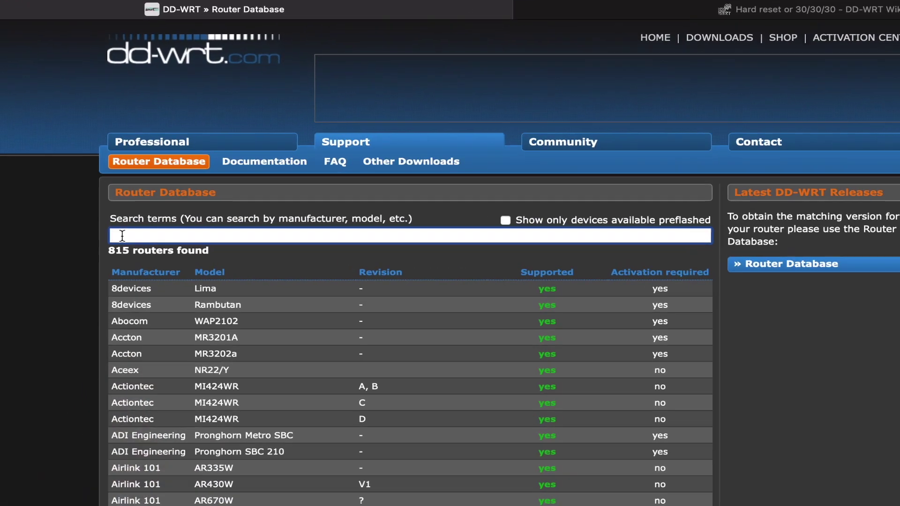
{"action": "type", "text": "L"}
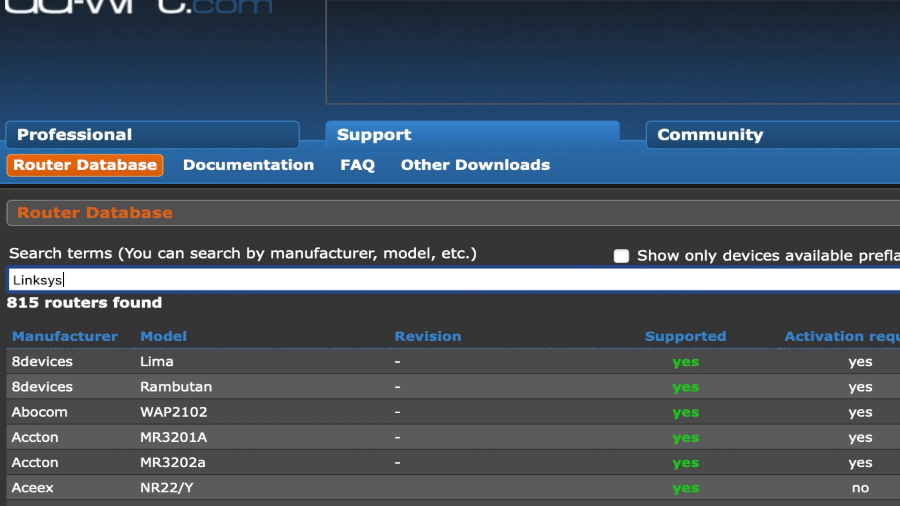
{"action": "type", "text": "inksys"}
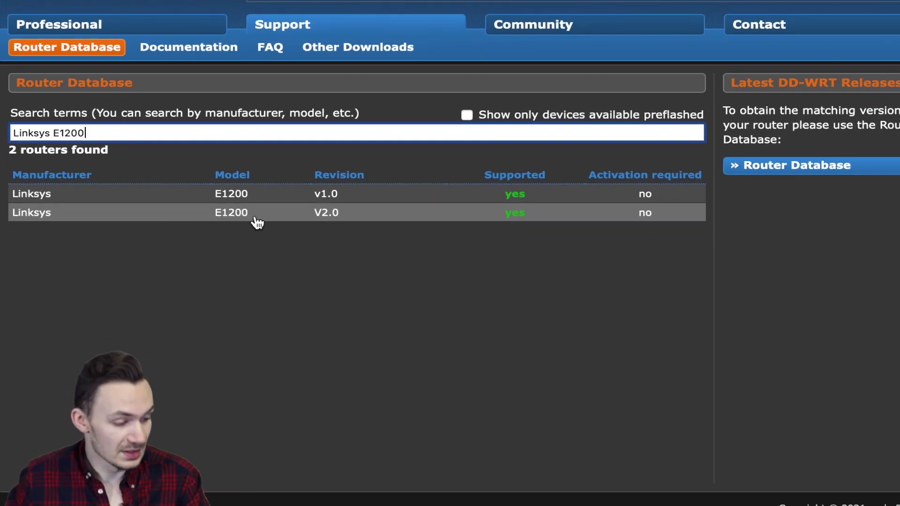
{"action": "left_click", "coordinate": [271, 221]}
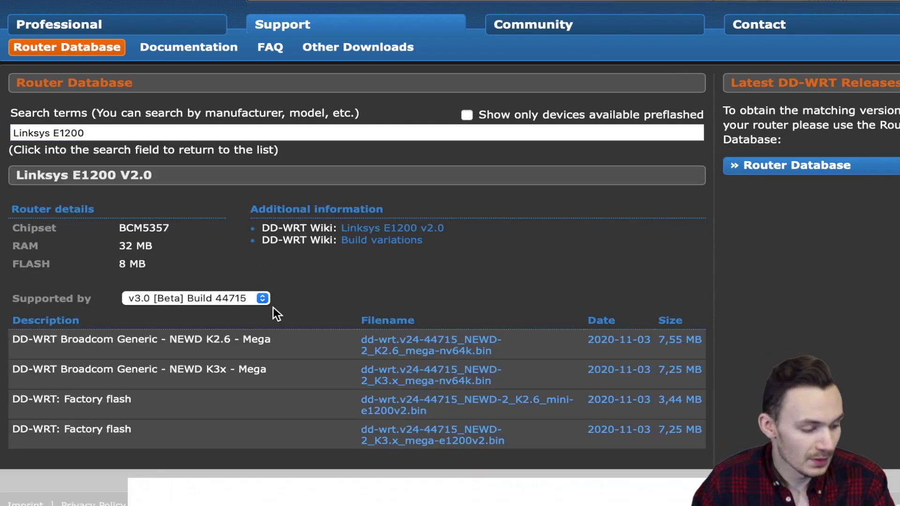
{"action": "scroll", "coordinate": [283, 311], "scroll_direction": "down", "scroll_amount": 3}
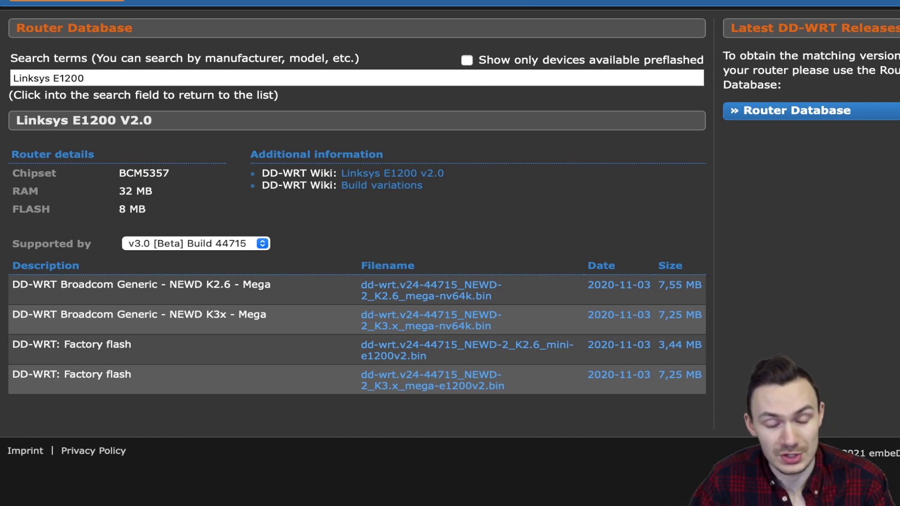
{"action": "right_click", "coordinate": [352, 178]}
Open the Linksys E1200 v2.0 wiki article and scroll through its flashing and revert-to-stock notes.
{"action": "left_click", "coordinate": [377, 182]}
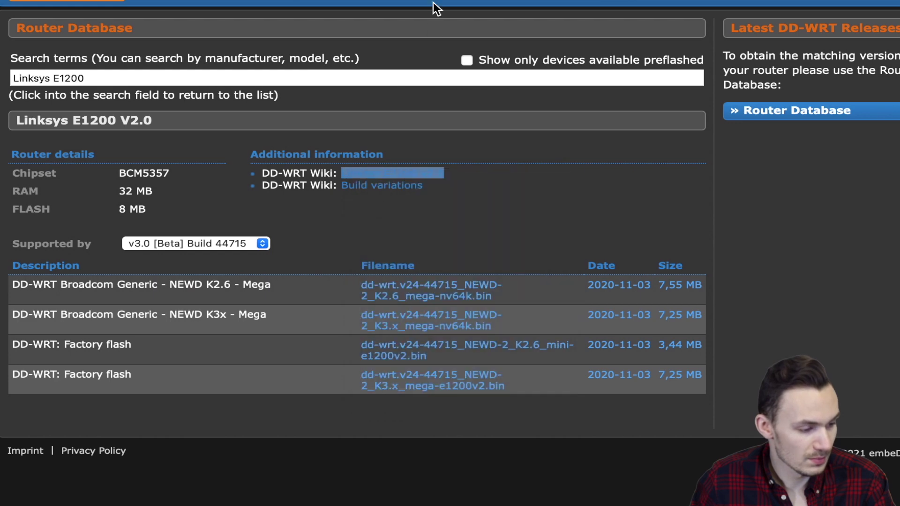
{"action": "scroll", "coordinate": [361, 81], "scroll_direction": "down", "scroll_amount": 5}
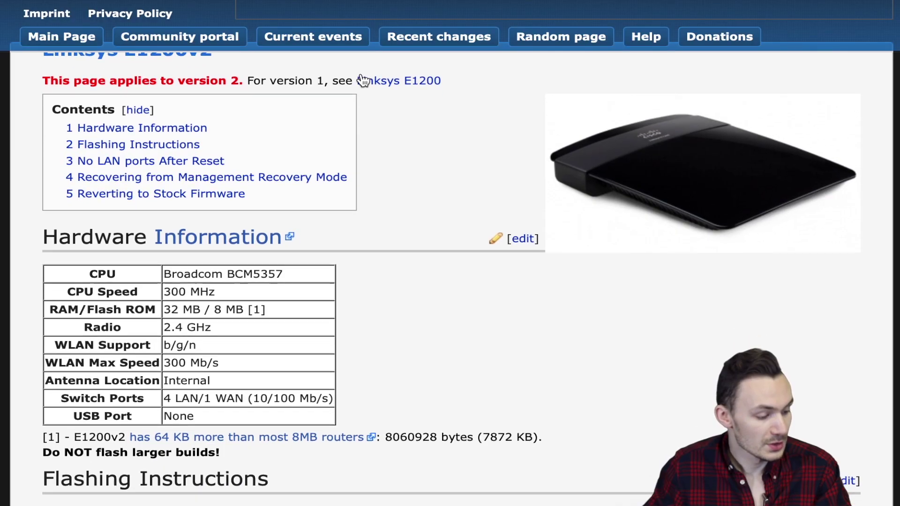
{"action": "scroll", "coordinate": [361, 82], "scroll_direction": "down", "scroll_amount": 10}
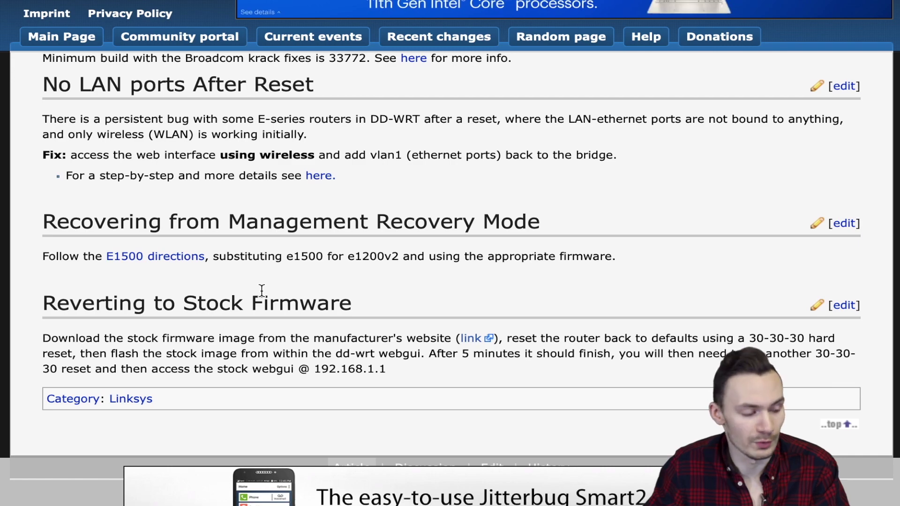
{"action": "scroll", "coordinate": [261, 291], "scroll_direction": "up", "scroll_amount": 7}
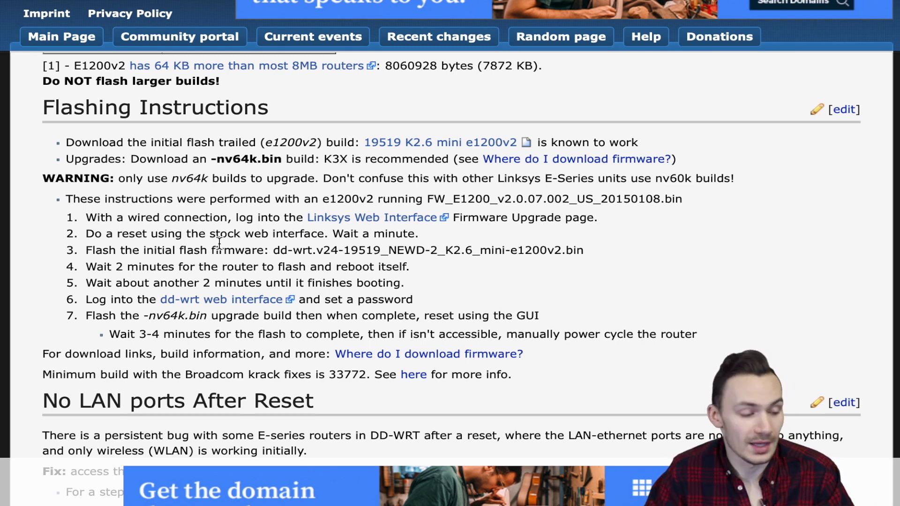
{"action": "scroll", "coordinate": [219, 249], "scroll_direction": "down", "scroll_amount": 10}
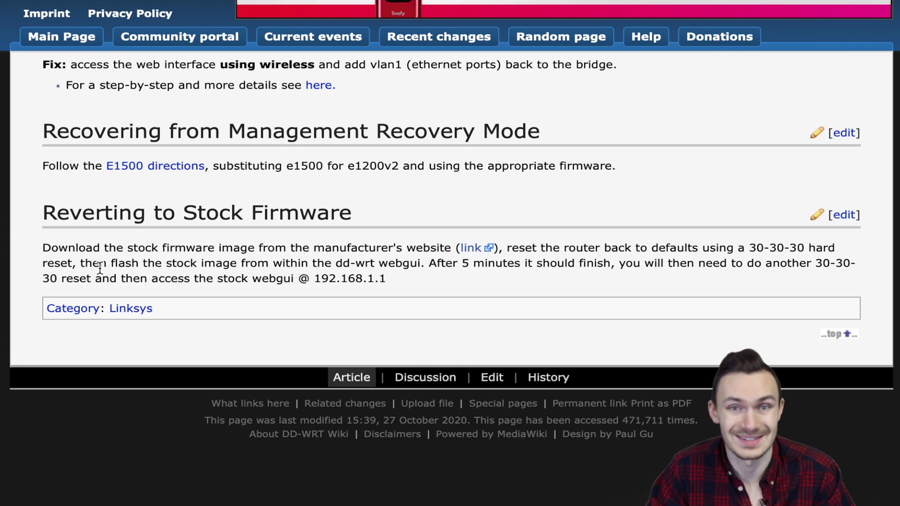
Scroll back over the Reverting to Stock Firmware section before moving to the 192.168.1.1 page.
{"action": "scroll", "coordinate": [99, 268], "scroll_direction": "up", "scroll_amount": 10}
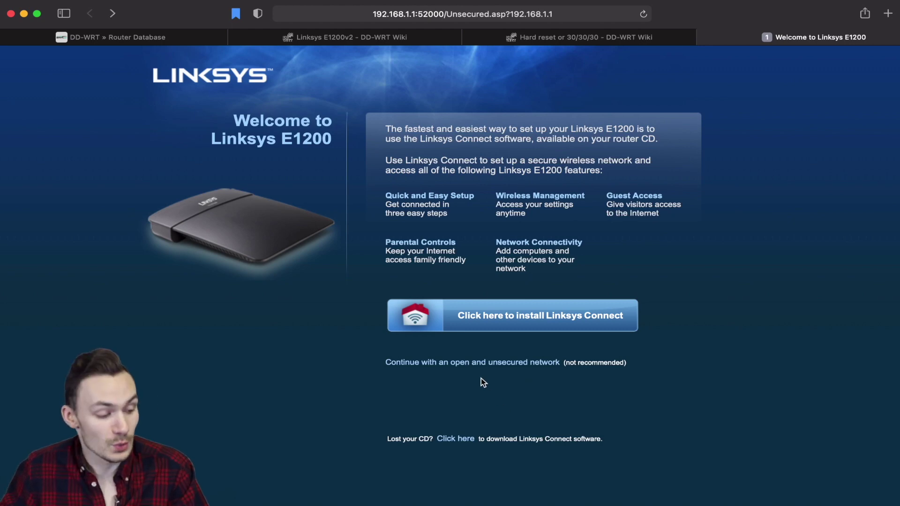
Continue with an open, unsecured wireless network after acknowledging the warning.
{"action": "left_click", "coordinate": [468, 362]}
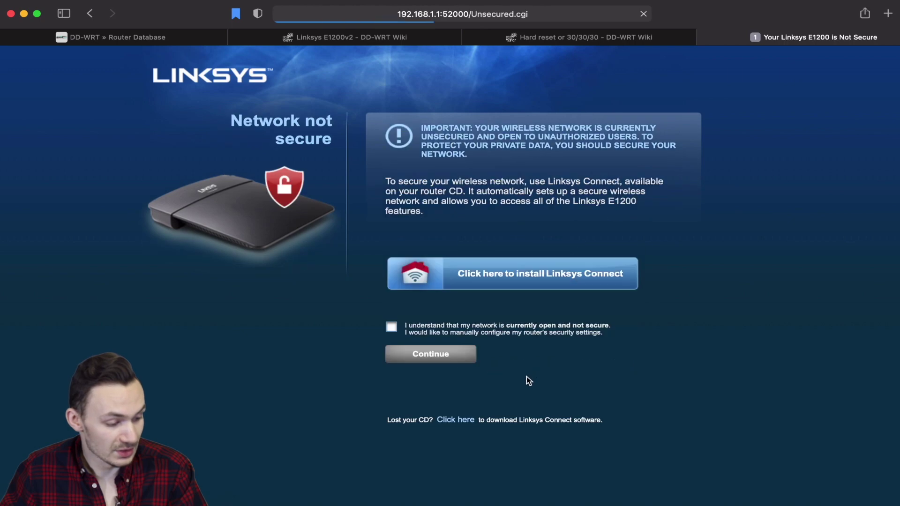
{"action": "left_click", "coordinate": [391, 327]}
{"action": "left_click", "coordinate": [412, 355]}
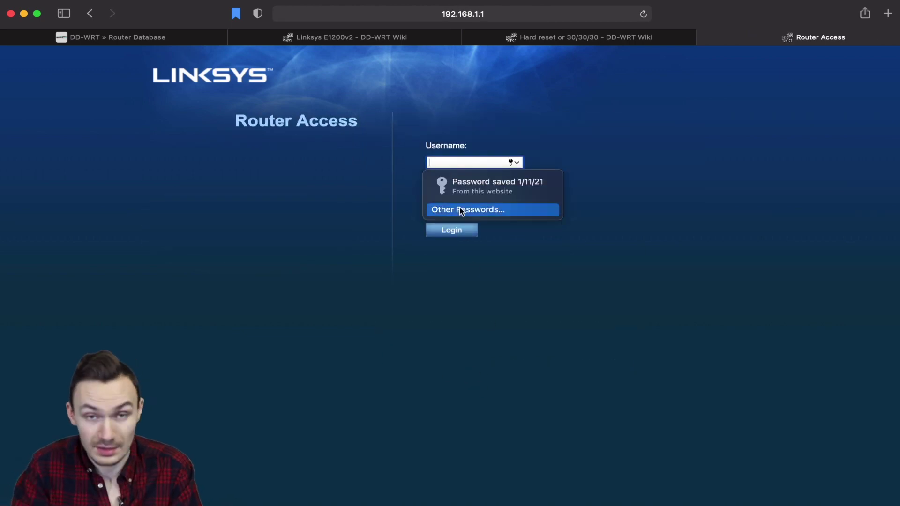
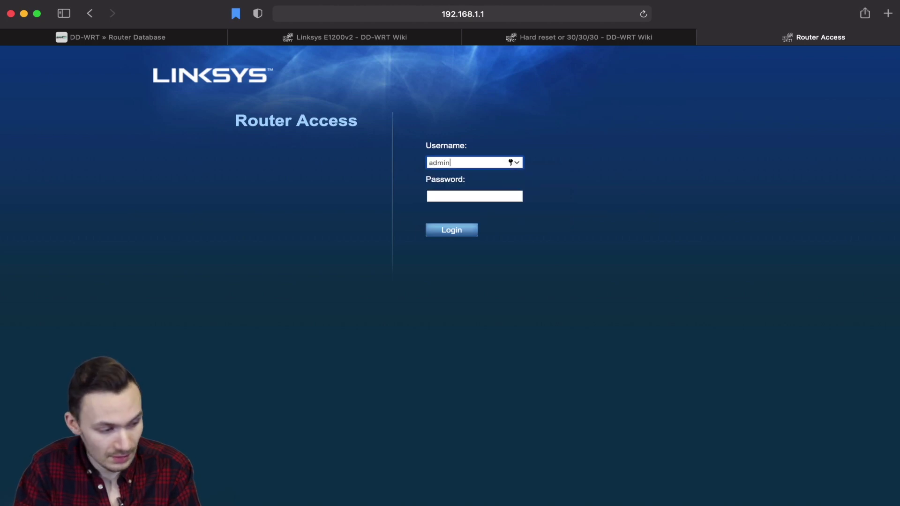
Log in as admin with the router password, decline saving it, and suppress the warning.
{"action": "key", "text": "Tab"}
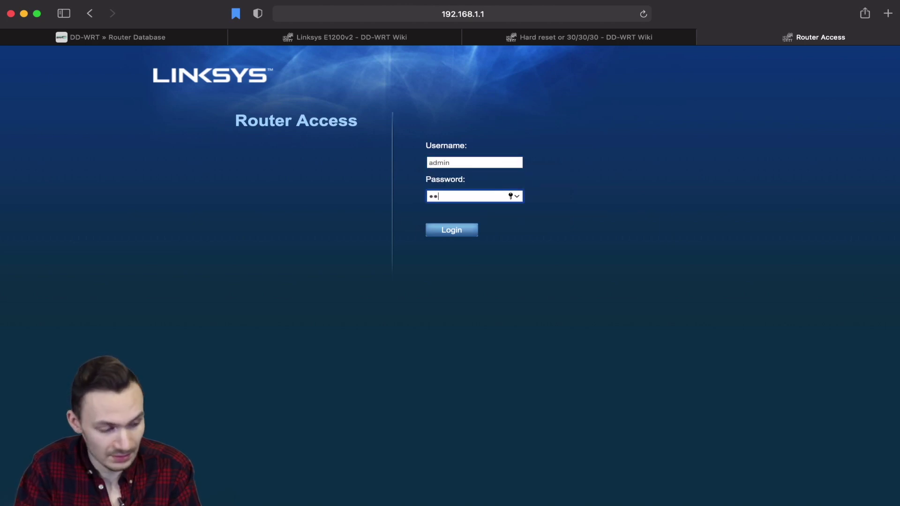
{"action": "key", "text": "Return"}
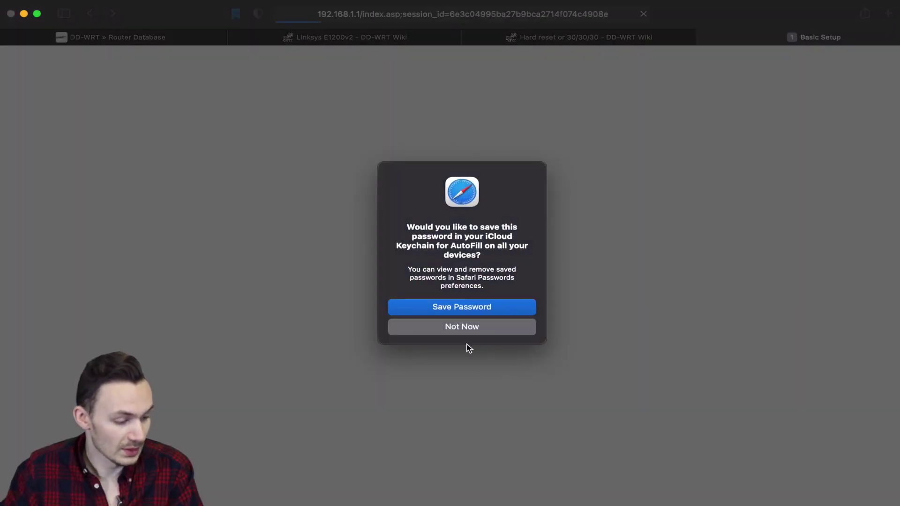
{"action": "left_click", "coordinate": [465, 329]}
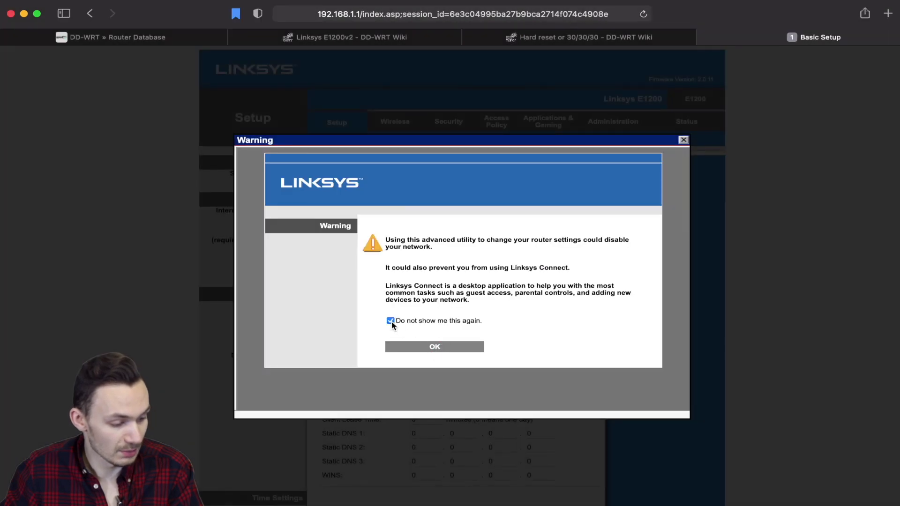
{"action": "left_click", "coordinate": [391, 321]}
{"action": "left_click", "coordinate": [429, 346]}
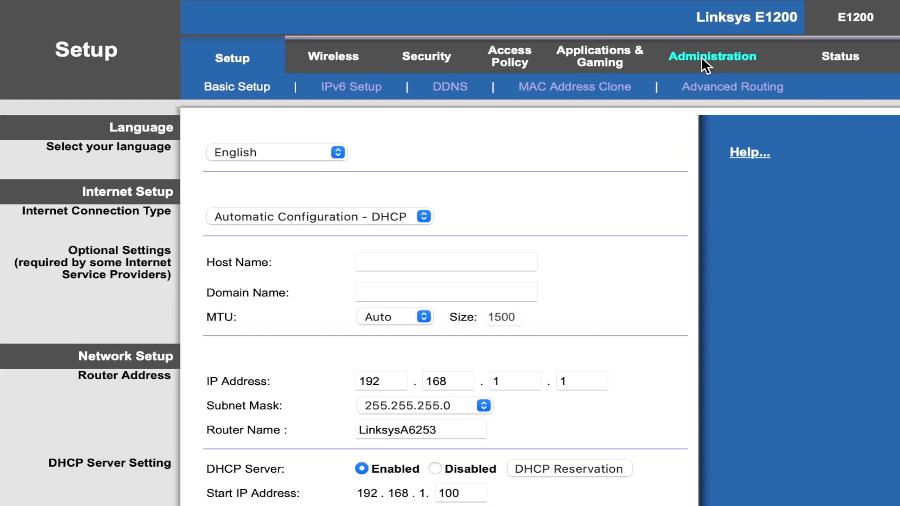
Choose dd-wrt.v24-19519_NEWD-2_K2.6_mini-e1200v2.bin as the file on Administration > Firmware Upgrade.
{"action": "left_click", "coordinate": [631, 109]}
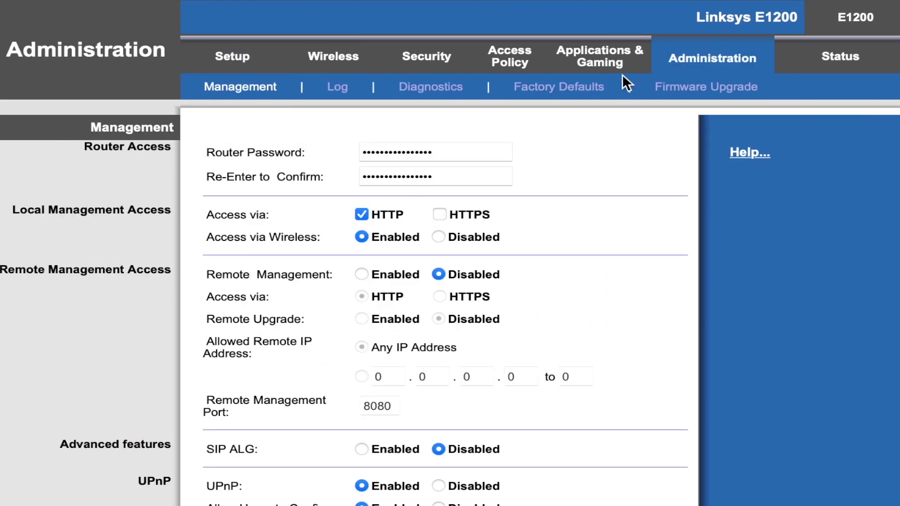
{"action": "left_click", "coordinate": [685, 93]}
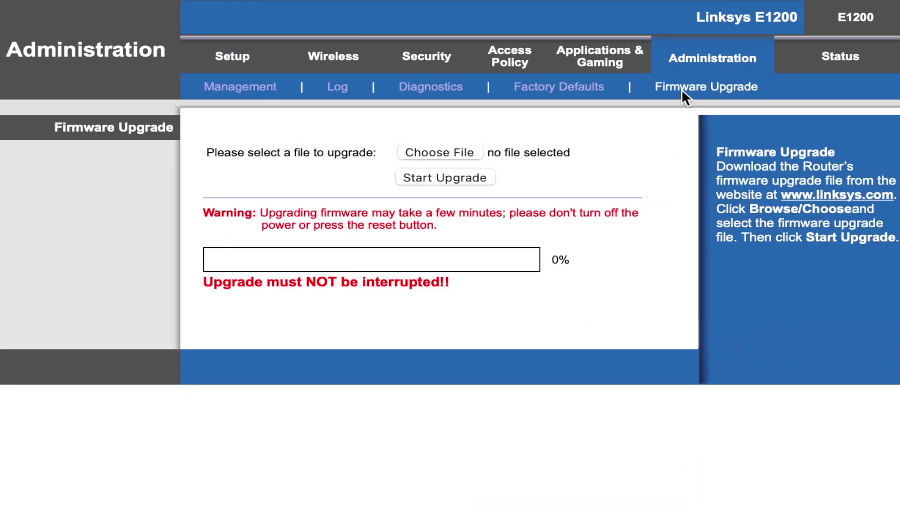
{"action": "left_click", "coordinate": [459, 152]}
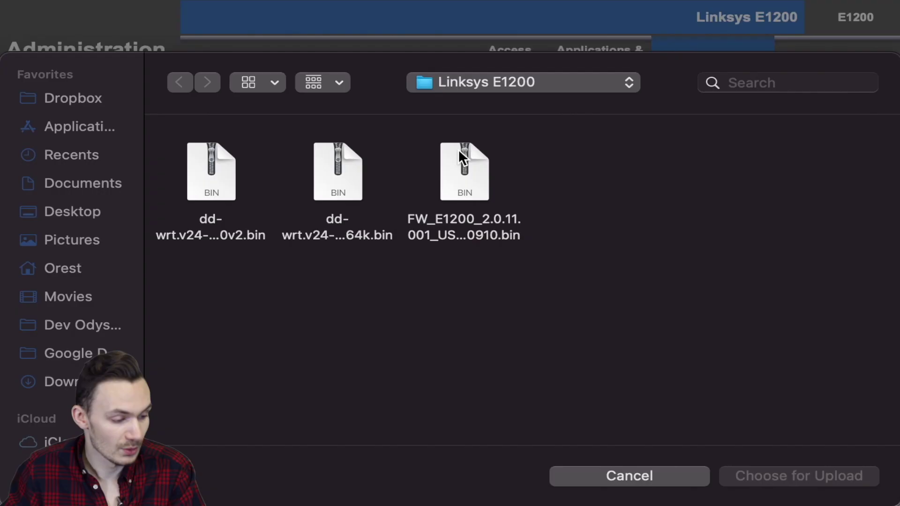
{"action": "left_click", "coordinate": [215, 241]}
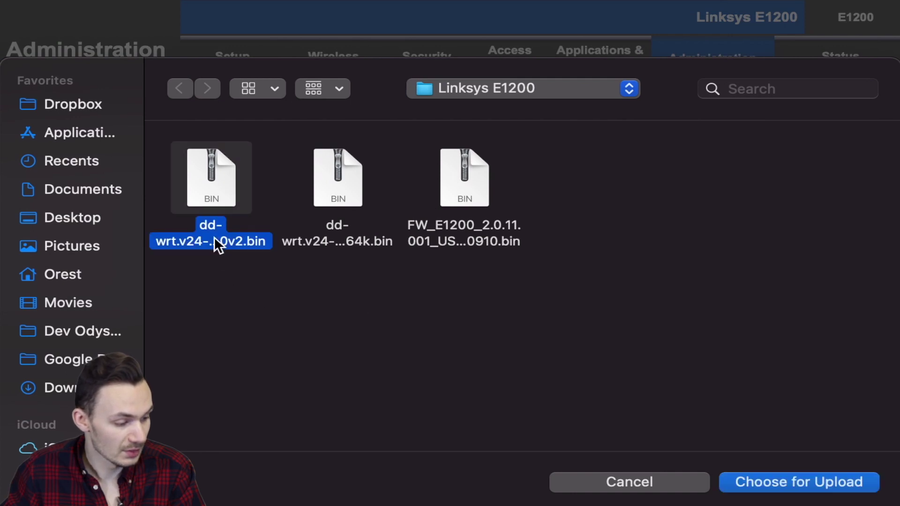
{"action": "key", "text": "space"}
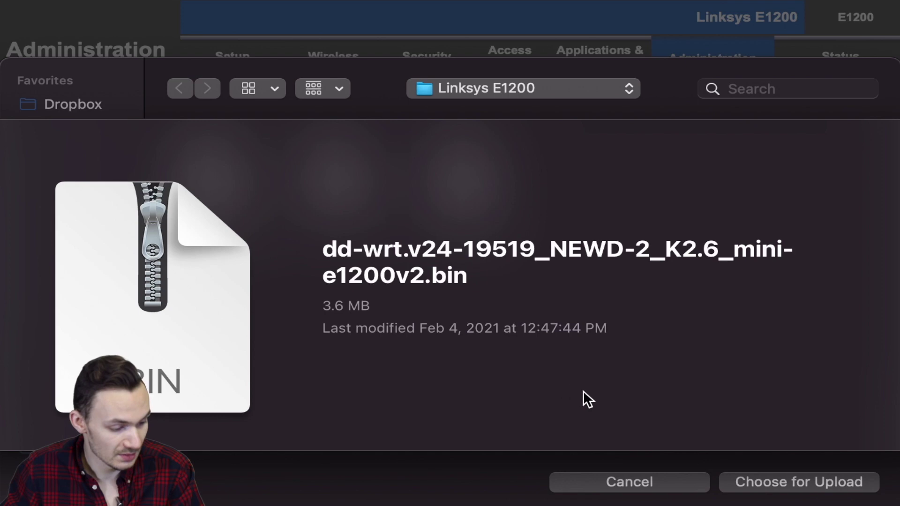
{"action": "key", "text": "space"}
{"action": "left_click", "coordinate": [810, 481]}
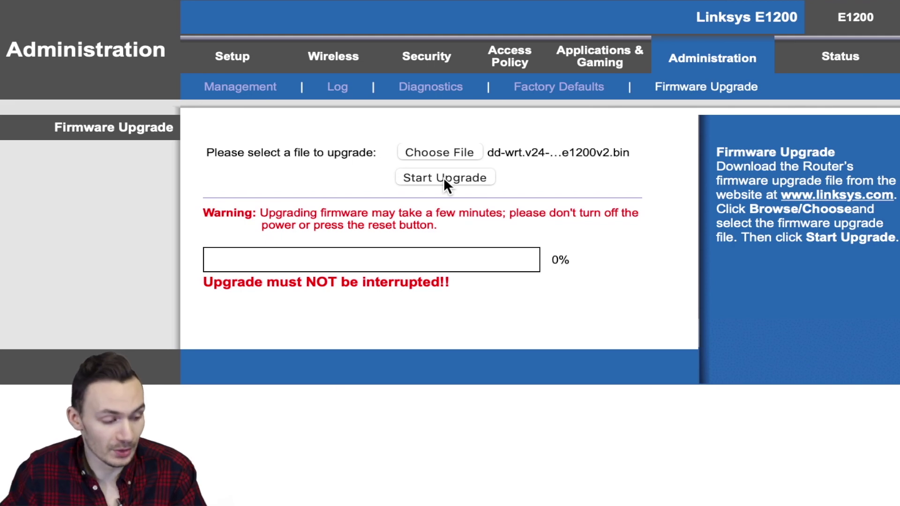
Start the DD-WRT mini flash, continue past the reboot notice, and clear all Safari history.
{"action": "left_click", "coordinate": [444, 179]}
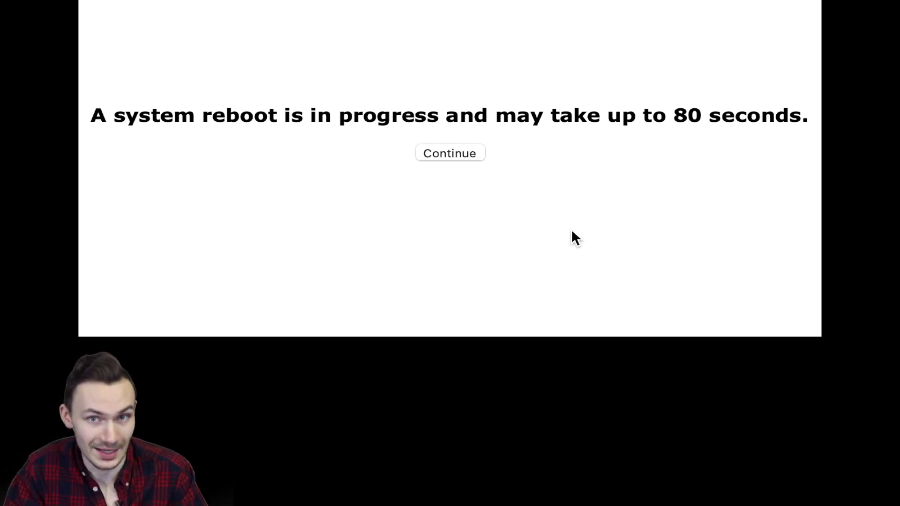
{"action": "left_click", "coordinate": [449, 154]}
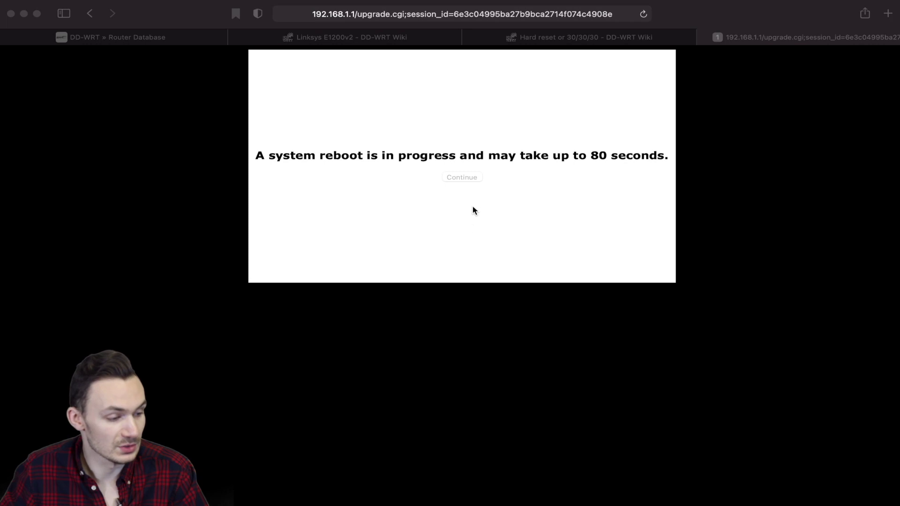
{"action": "left_click", "coordinate": [474, 211]}
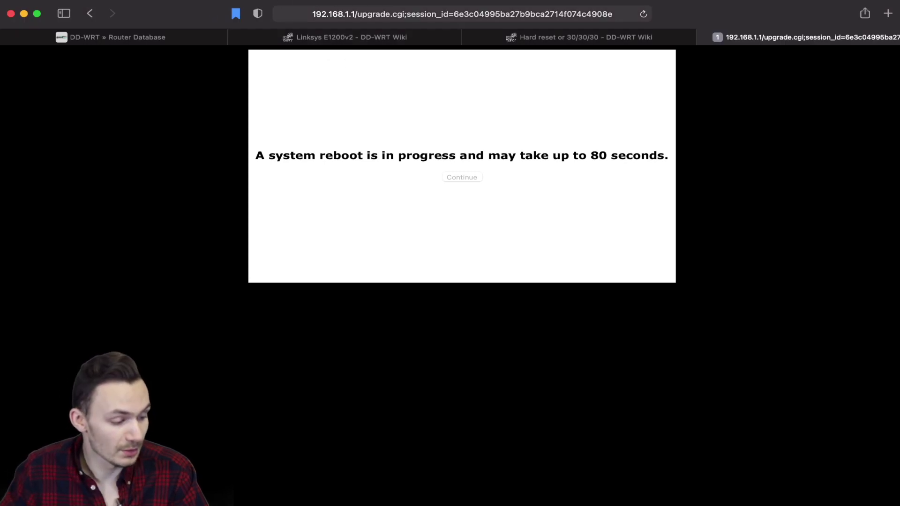
{"action": "left_click", "coordinate": [187, 1]}
{"action": "left_click", "coordinate": [263, 342]}
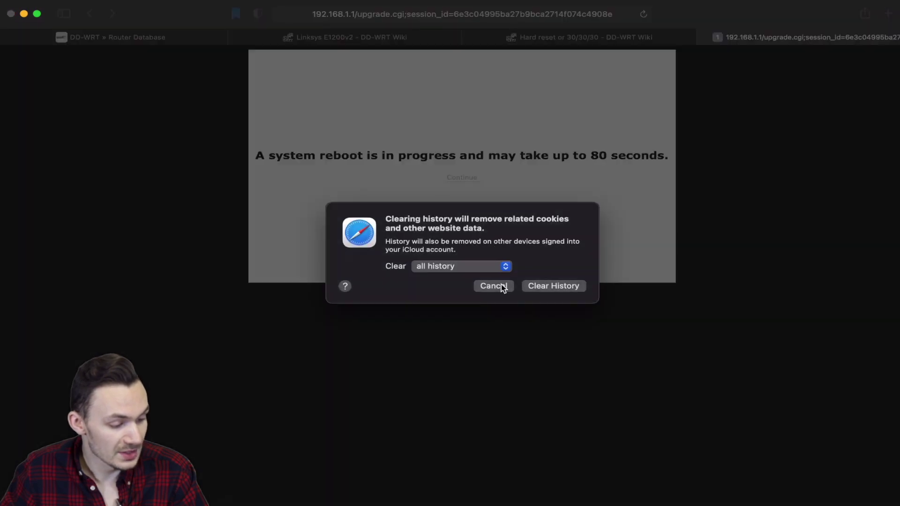
{"action": "left_click", "coordinate": [566, 285]}
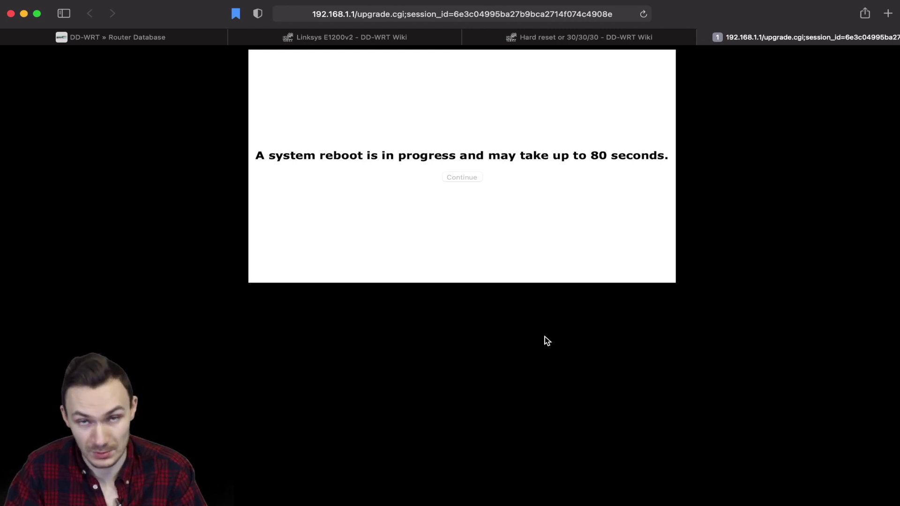
Load the router at plain 192.168.1.1 and open Administration to get the login prompt.
{"action": "left_click", "coordinate": [335, 15]}
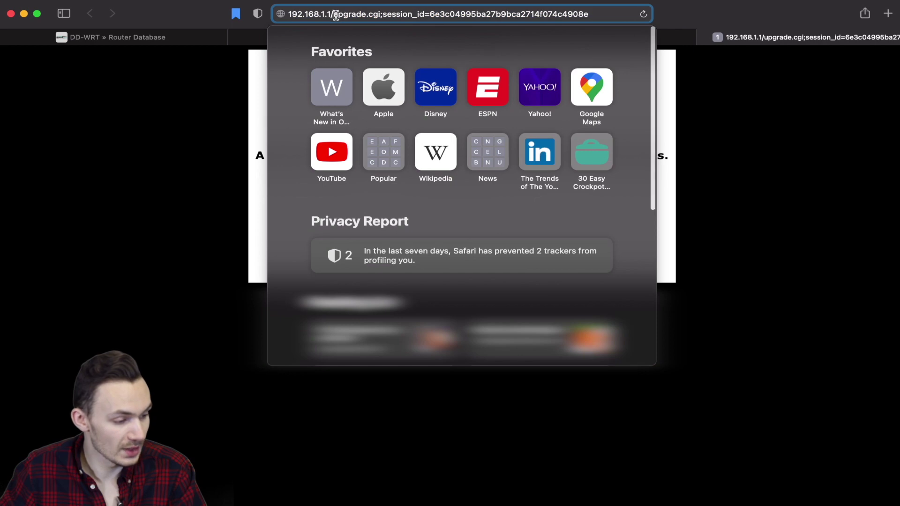
{"action": "left_click_drag", "start_coordinate": [335, 15], "coordinate": [666, 18]}
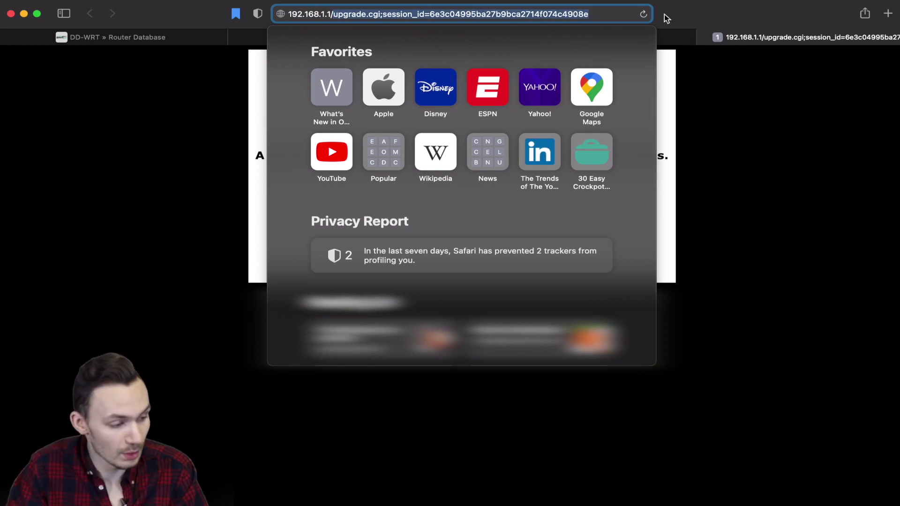
{"action": "key", "text": "BackSpace"}
{"action": "key", "text": "Return"}
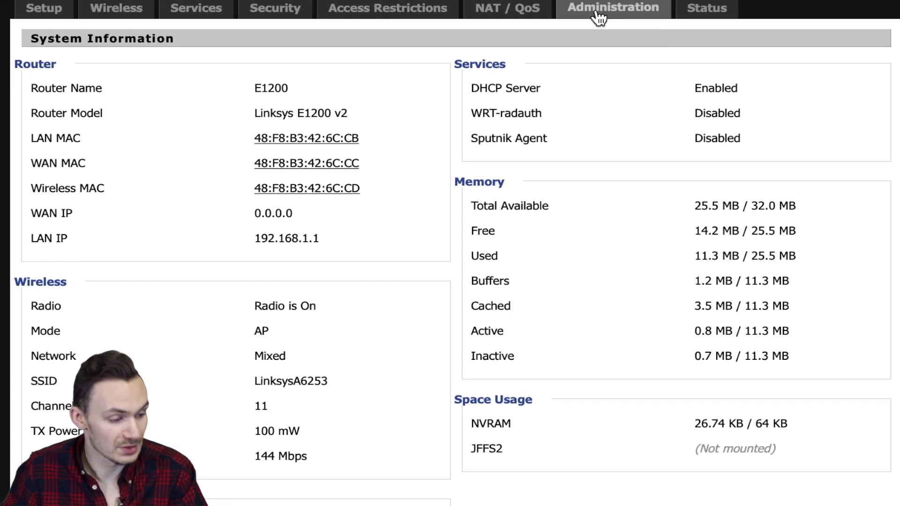
{"action": "left_click", "coordinate": [599, 14]}
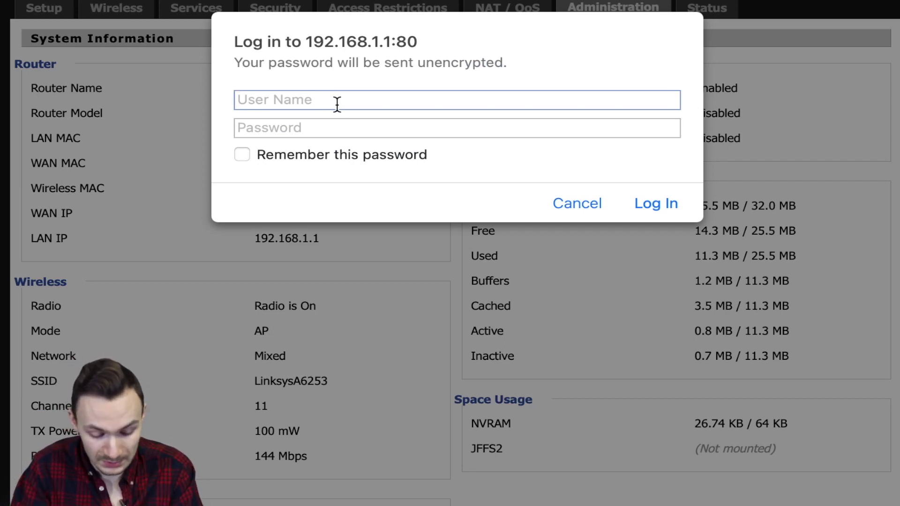
Log in to the DD-WRT control panel as root with the router password.
{"action": "type", "text": "root"}
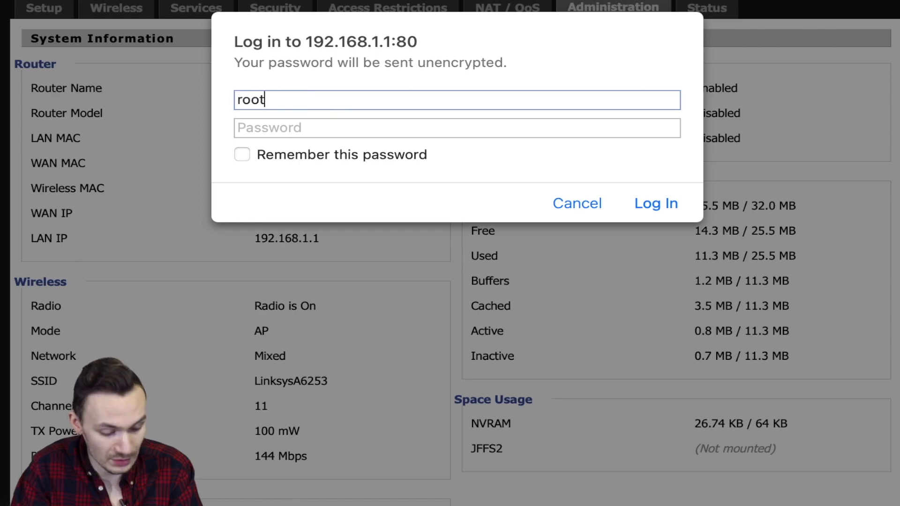
{"action": "key", "text": "Tab"}
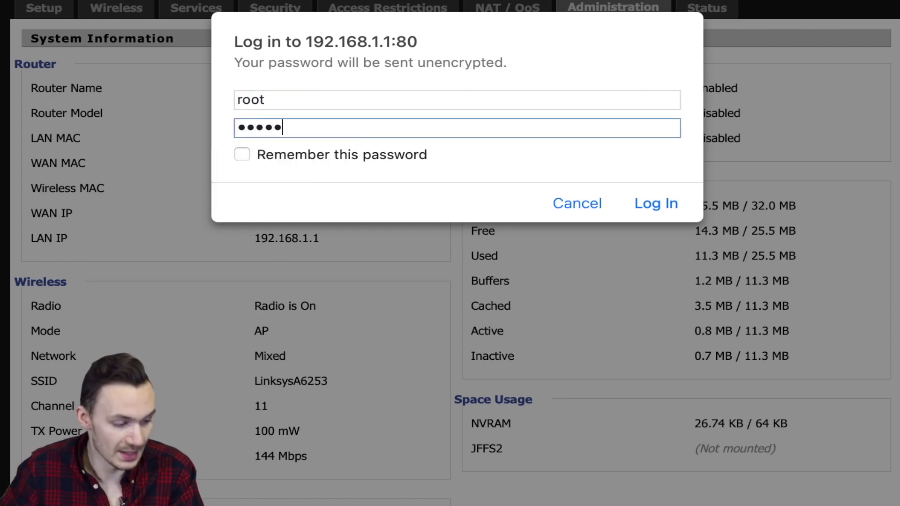
{"action": "key", "text": "Return"}
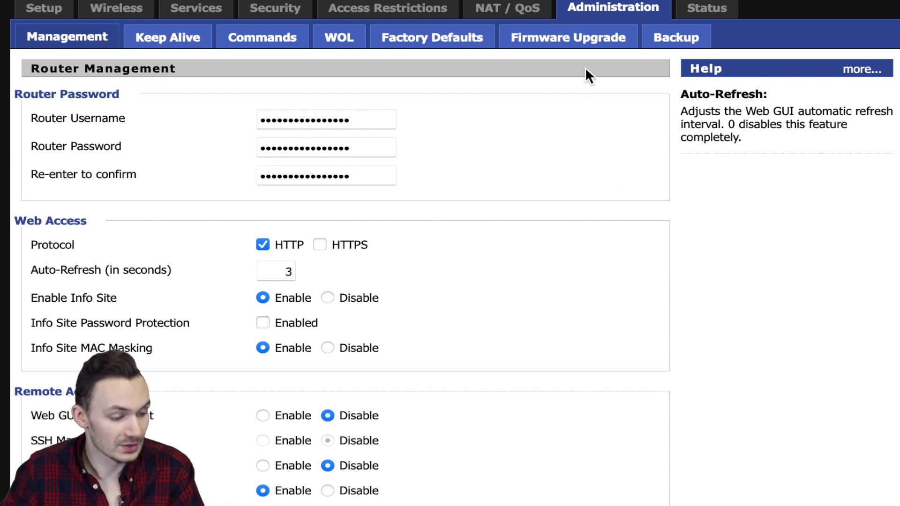
Flash dd-wrt.v24-44715_NEWD-2_K3.x_mega-nv64k.bin with Reset to Default settings selected.
{"action": "left_click", "coordinate": [563, 37]}
{"action": "left_click", "coordinate": [337, 120]}
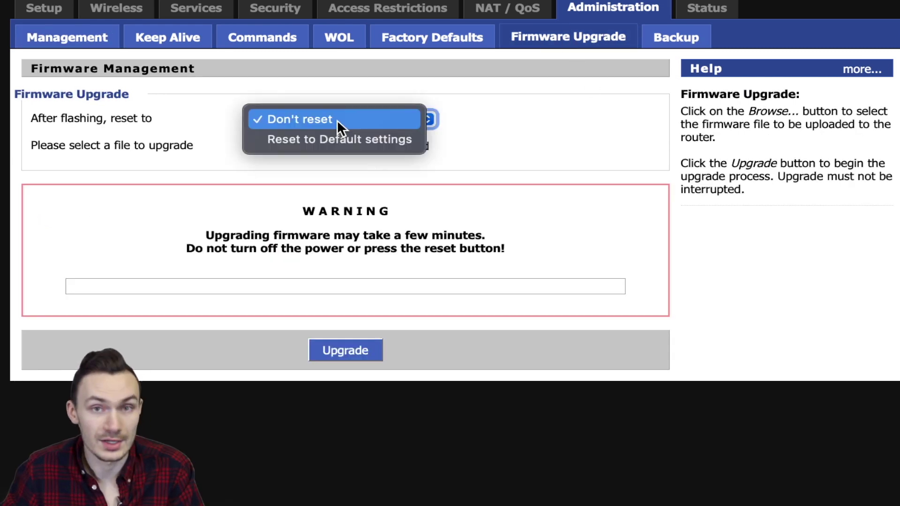
{"action": "left_click", "coordinate": [333, 140]}
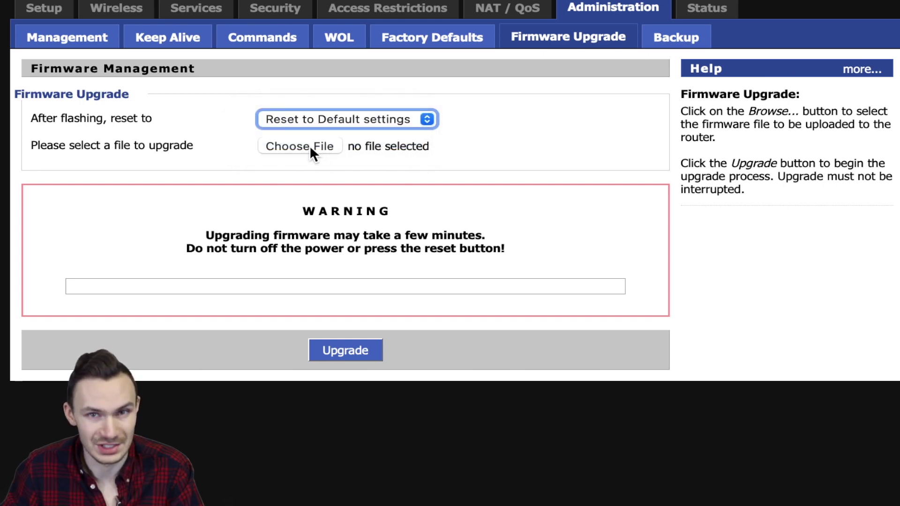
{"action": "left_click", "coordinate": [309, 147]}
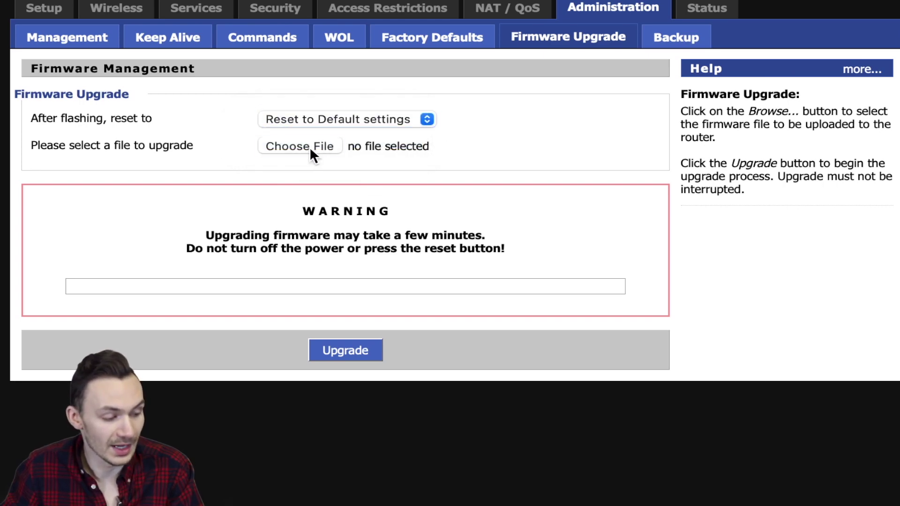
{"action": "left_click", "coordinate": [348, 243]}
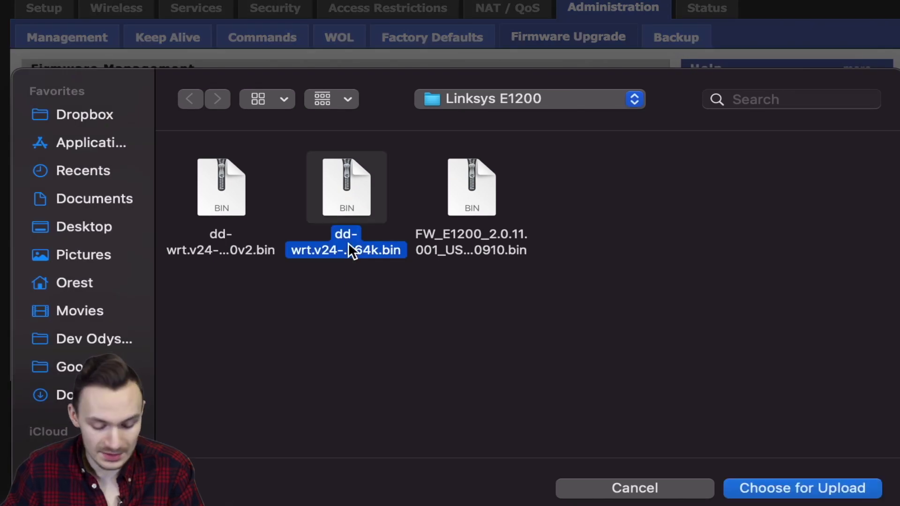
{"action": "key", "text": "space"}
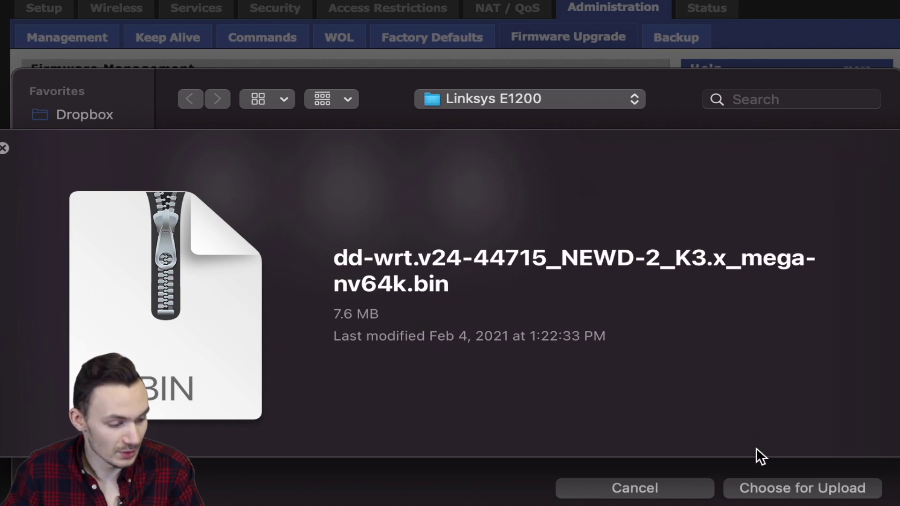
{"action": "key", "text": "space"}
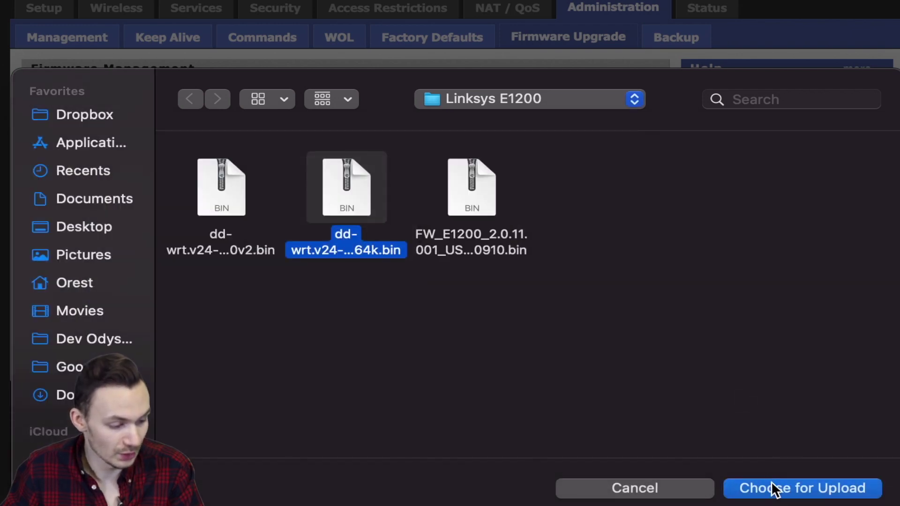
{"action": "left_click", "coordinate": [773, 488]}
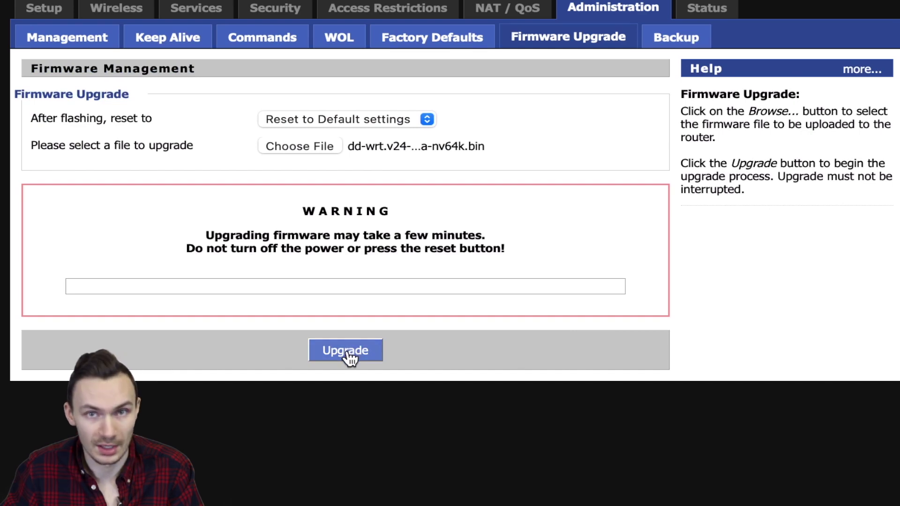
{"action": "left_click", "coordinate": [349, 358]}
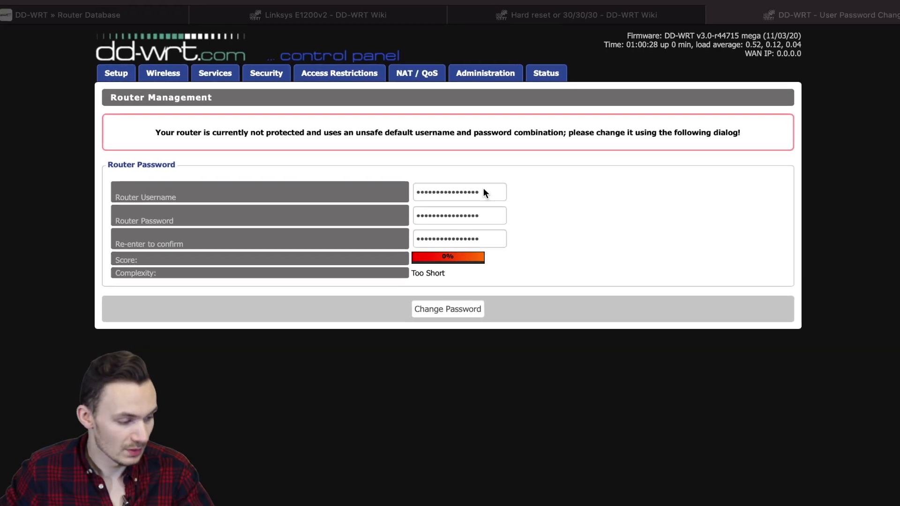
Set router username admin with a new password, apply it, and decline keychain saving.
{"action": "double_click", "coordinate": [478, 185]}
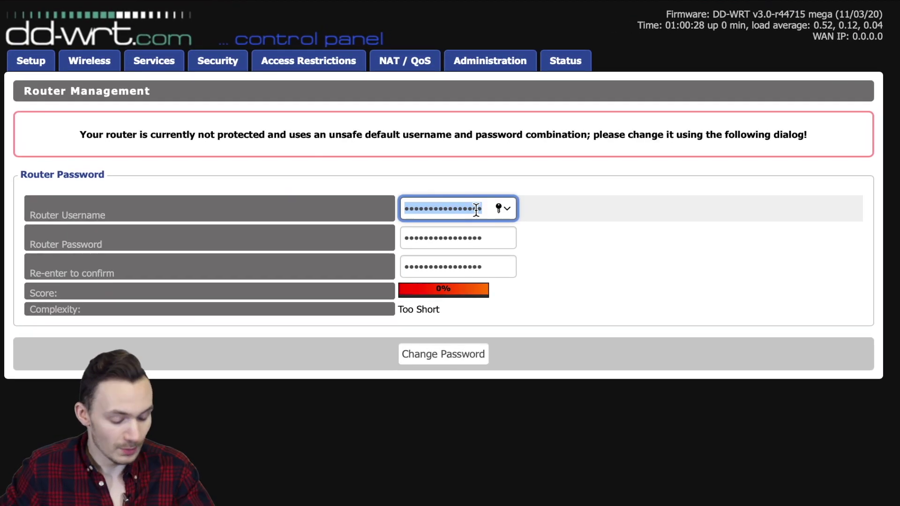
{"action": "key", "text": "BackSpace"}
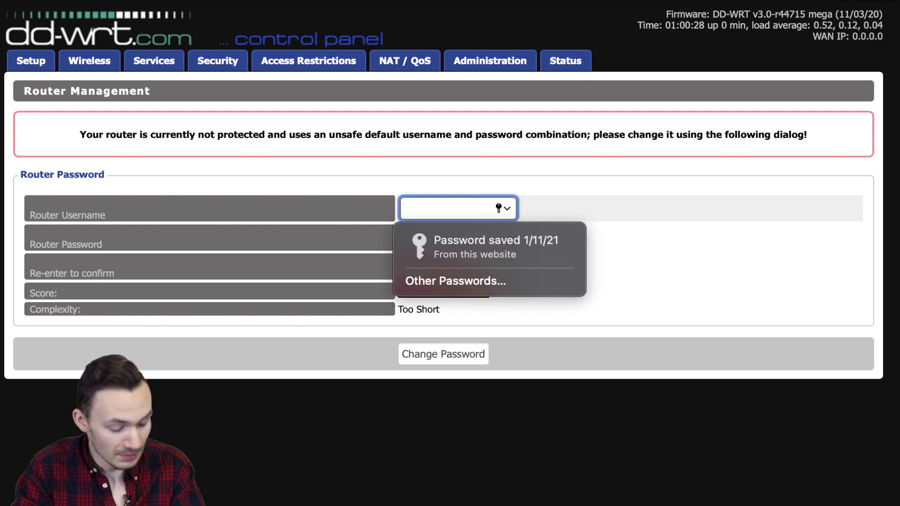
{"action": "type", "text": "admin"}
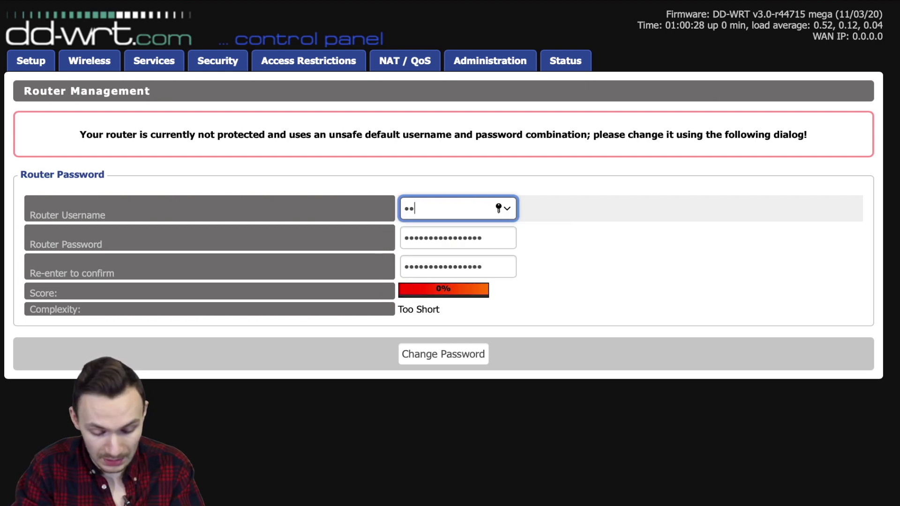
{"action": "key", "text": "Tab"}
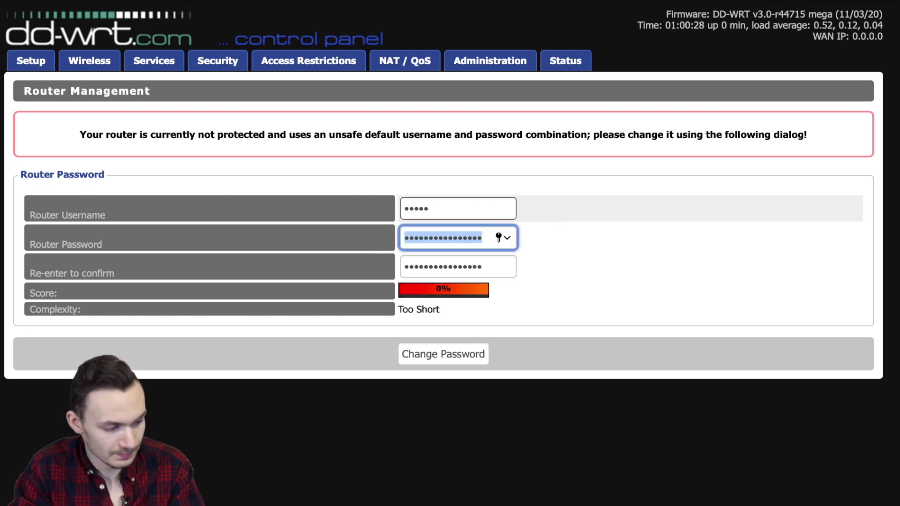
{"action": "left_click", "coordinate": [466, 237]}
{"action": "left_click_drag", "start_coordinate": [473, 238], "coordinate": [308, 243]}
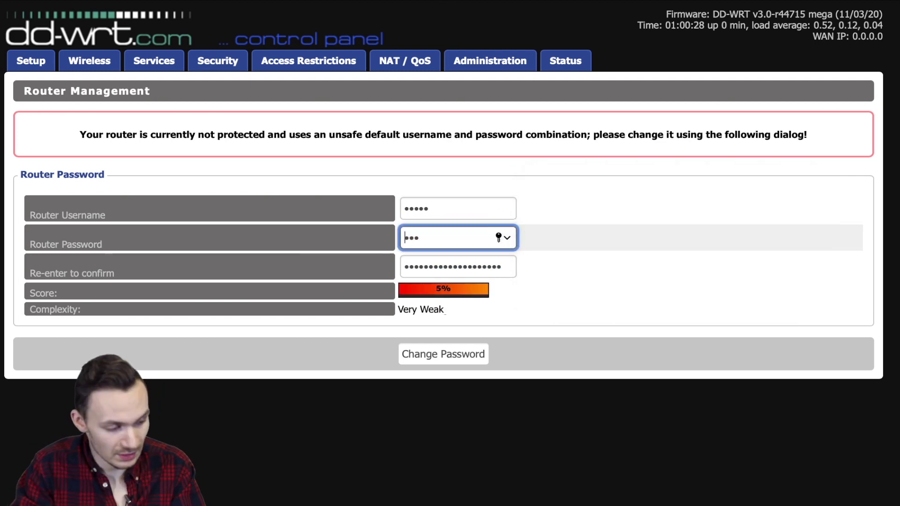
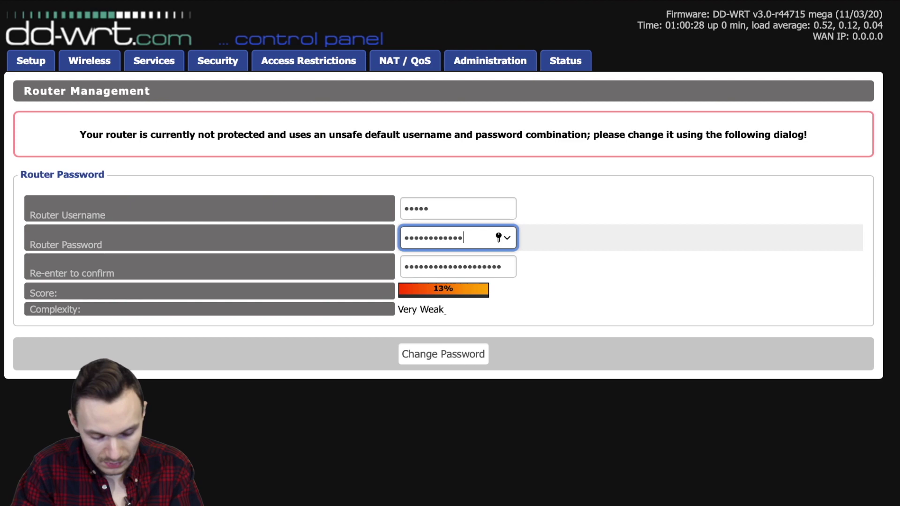
{"action": "key", "text": "Tab"}
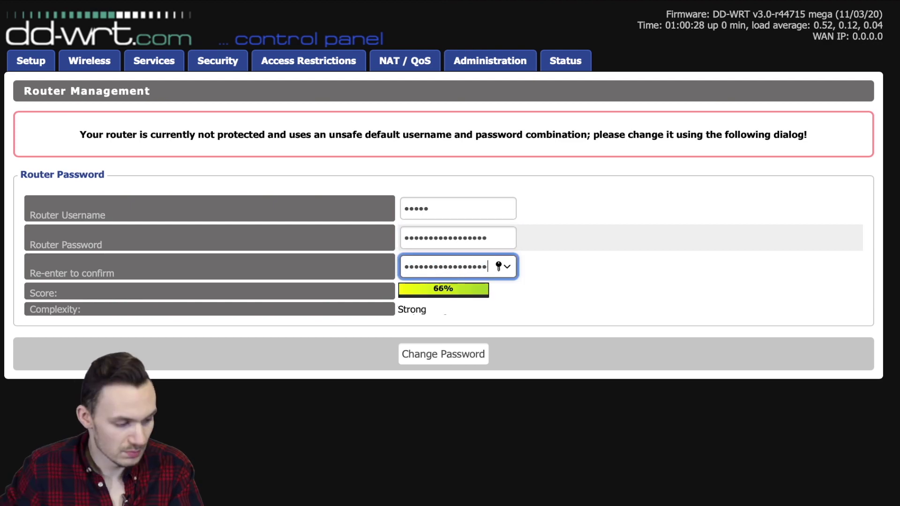
{"action": "left_click", "coordinate": [446, 354]}
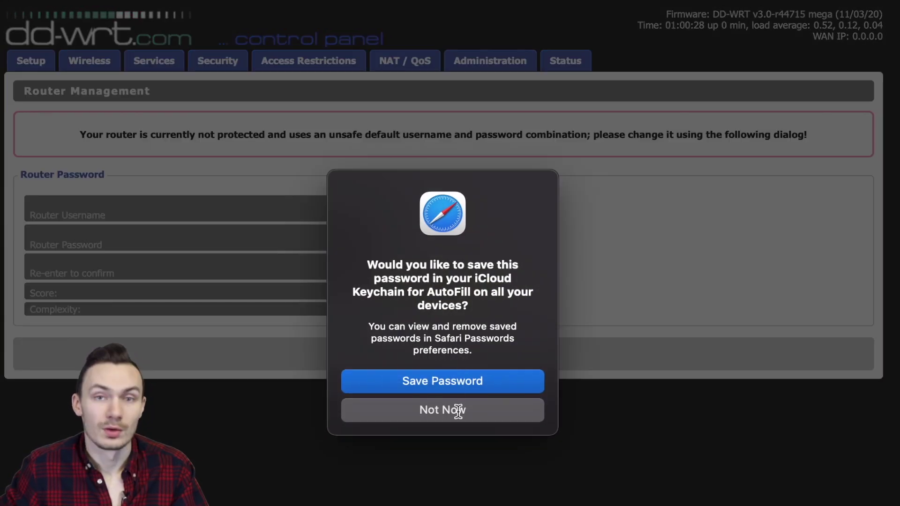
{"action": "left_click", "coordinate": [457, 412]}
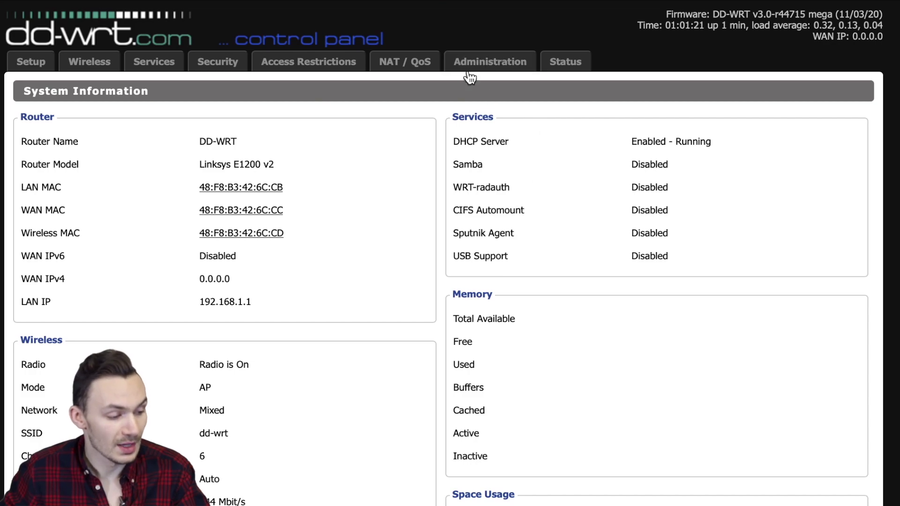
Log in to Administration with the router username and password, then open the Firmware Upgrade sub-tab.
{"action": "left_click", "coordinate": [521, 63]}
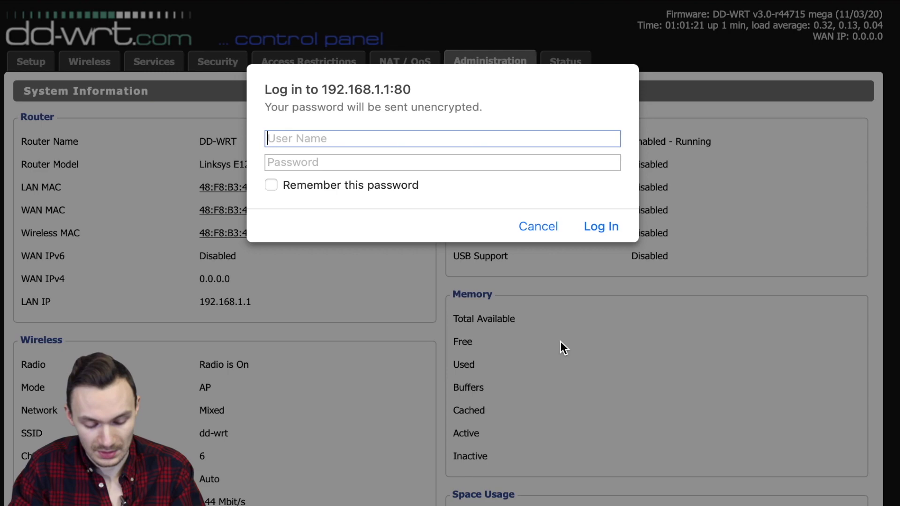
{"action": "type", "text": "admin"}
{"action": "key", "text": "Tab"}
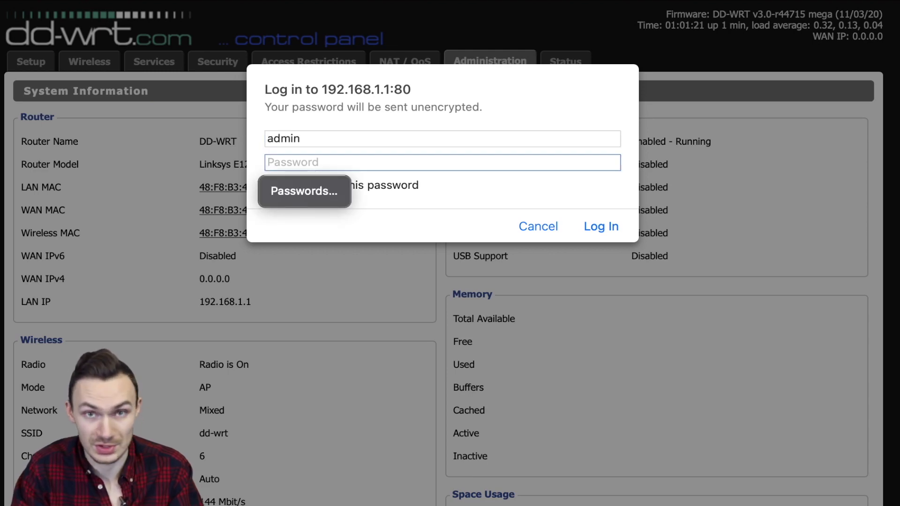
{"action": "type", "text": "****************"}
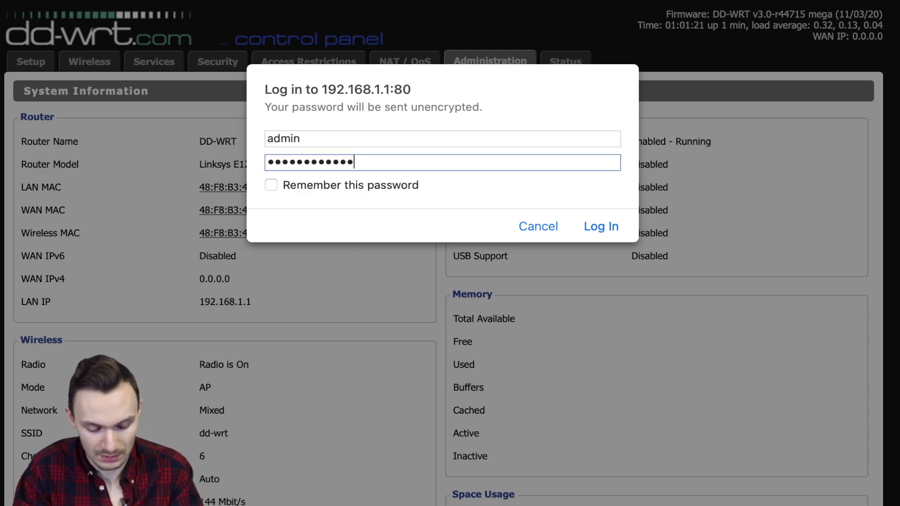
{"action": "key", "text": "Return"}
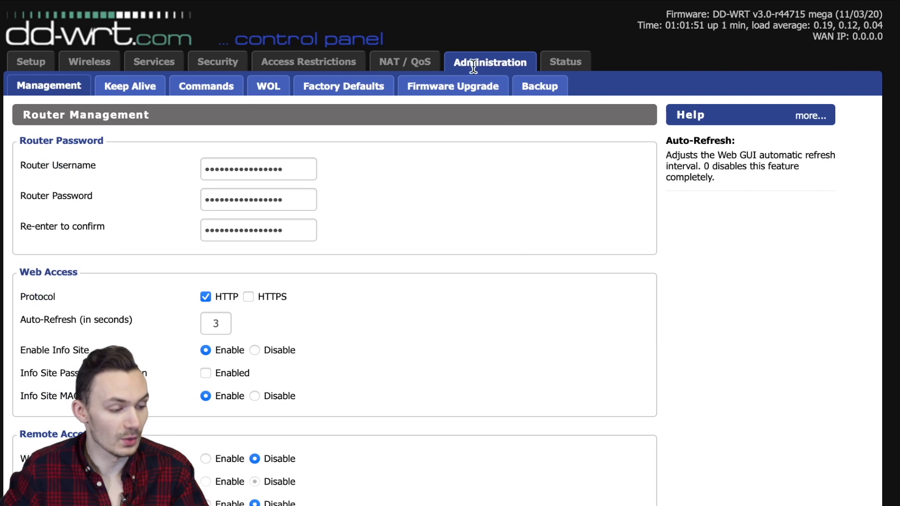
{"action": "left_click", "coordinate": [430, 85]}
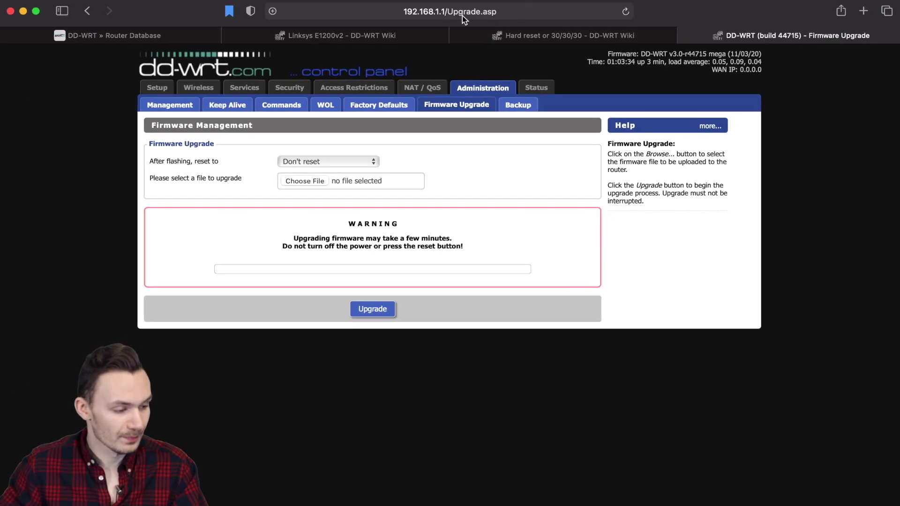
{"action": "left_click", "coordinate": [462, 16]}
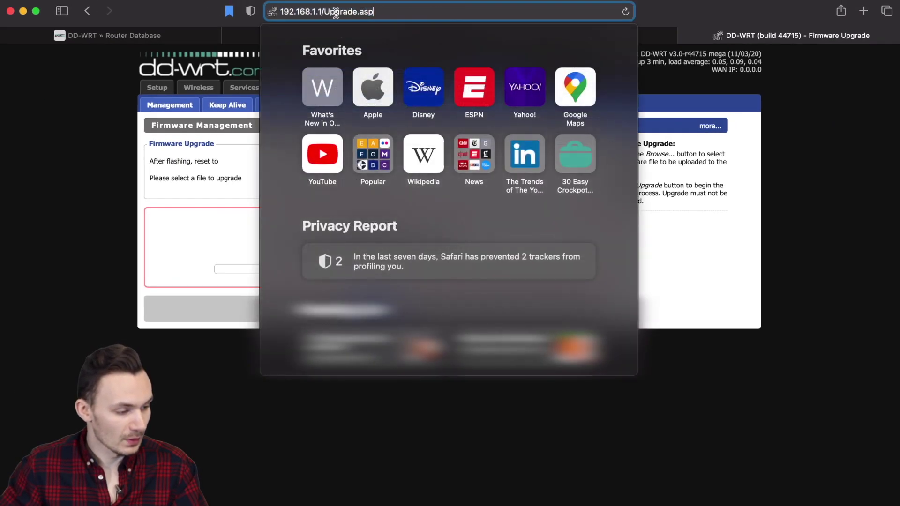
Trim the page name from the address and enter 'admin' as the new router username.
{"action": "left_click_drag", "start_coordinate": [324, 11], "coordinate": [401, 17]}
{"action": "key", "text": "BackSpace"}
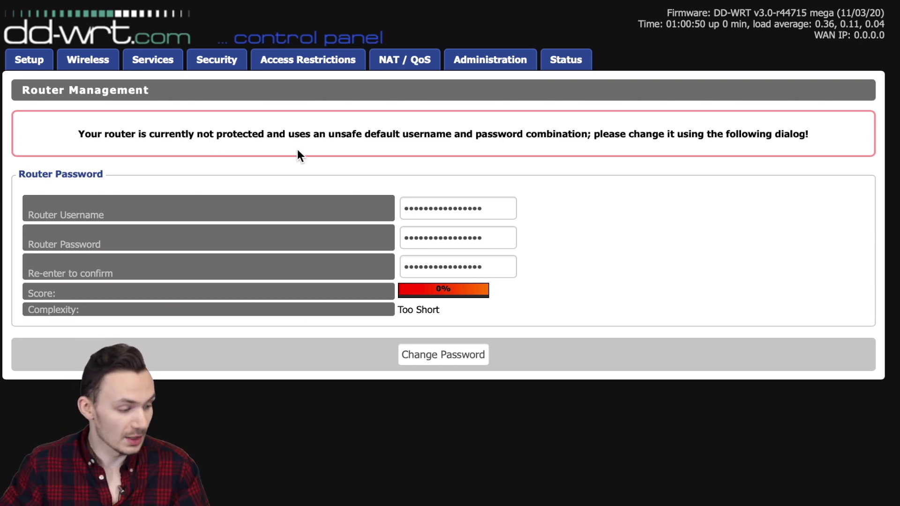
{"action": "double_click", "coordinate": [460, 208]}
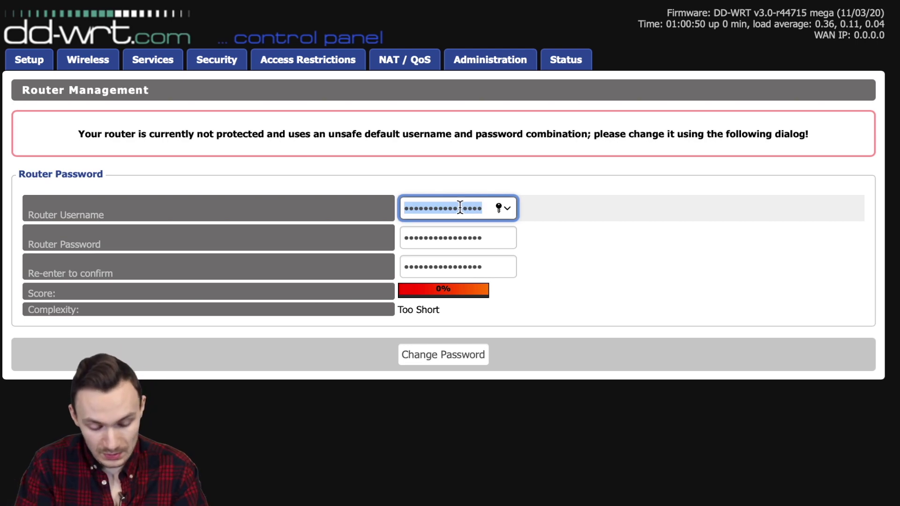
{"action": "type", "text": "admin"}
Enter and confirm a new router password, save the change, and decline Safari's password saving.
{"action": "key", "text": "Tab"}
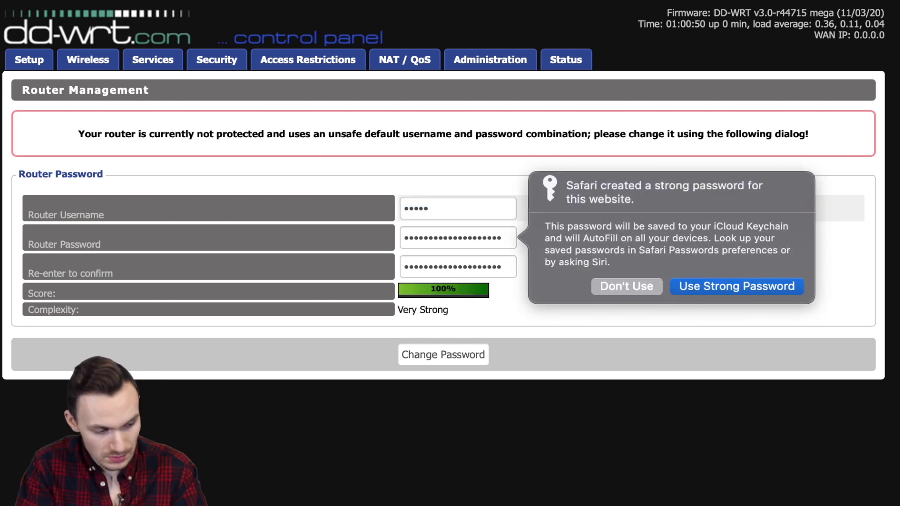
{"action": "left_click", "coordinate": [466, 235]}
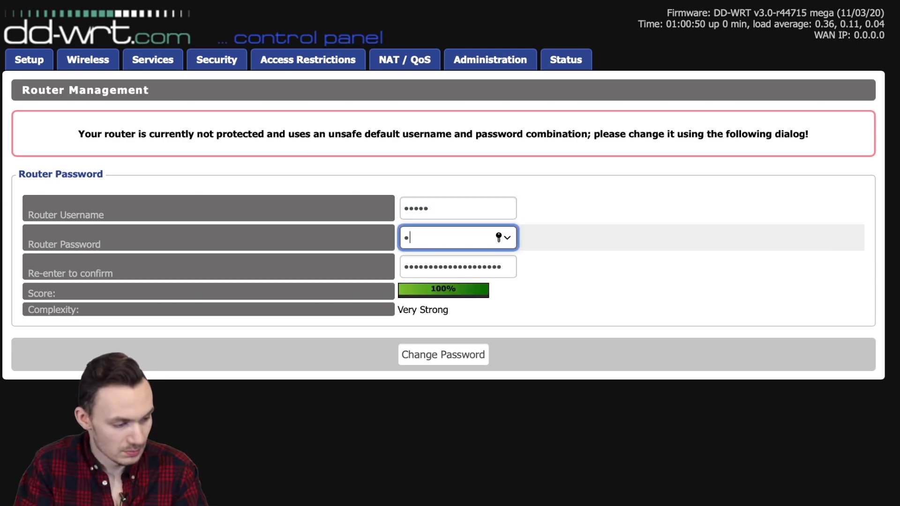
{"action": "key", "text": "Tab"}
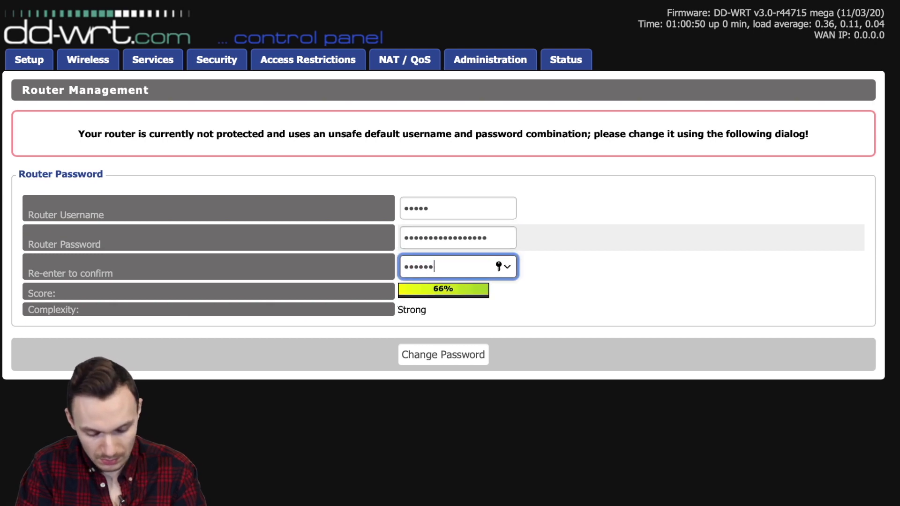
{"action": "left_click", "coordinate": [455, 356]}
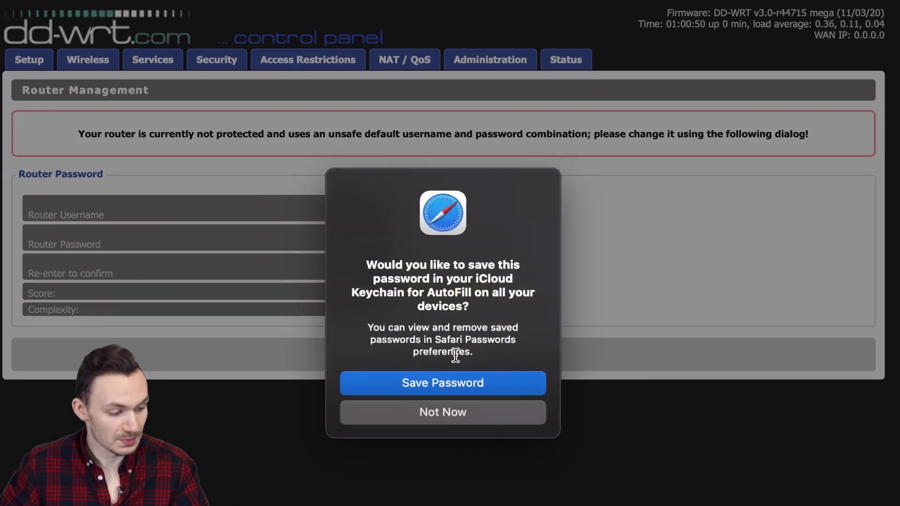
{"action": "left_click", "coordinate": [445, 411]}
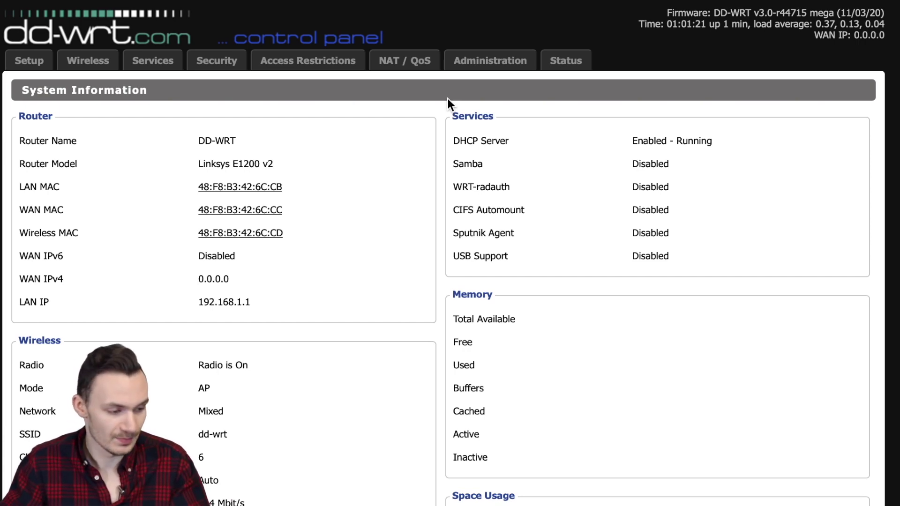
{"action": "left_click", "coordinate": [474, 67]}
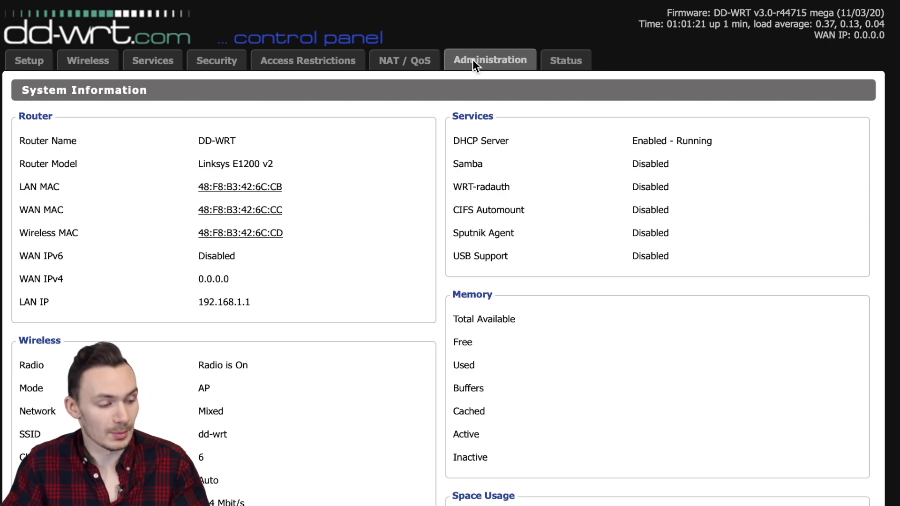
Flash the stock FW_E1200 .bin firmware with 'Reset to Default settings' chosen for after flashing.
{"action": "left_click", "coordinate": [453, 93]}
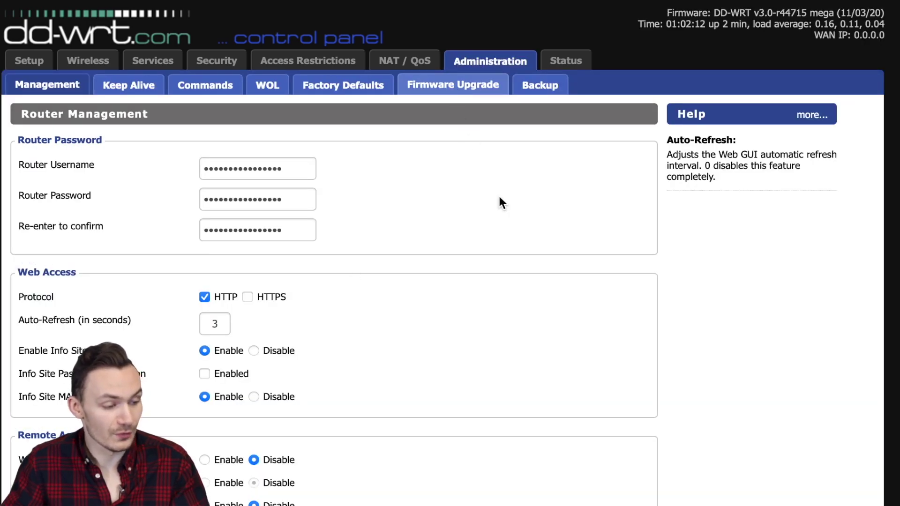
{"action": "left_click", "coordinate": [280, 167]}
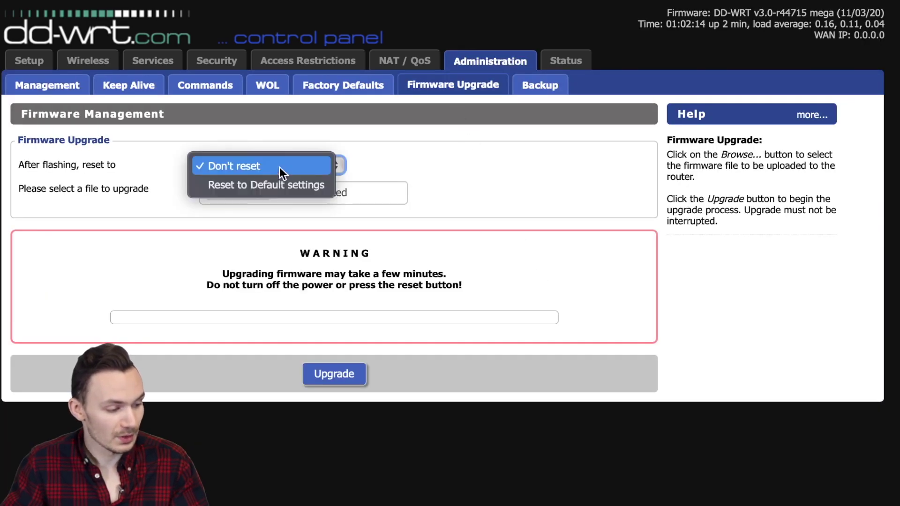
{"action": "left_click", "coordinate": [308, 187]}
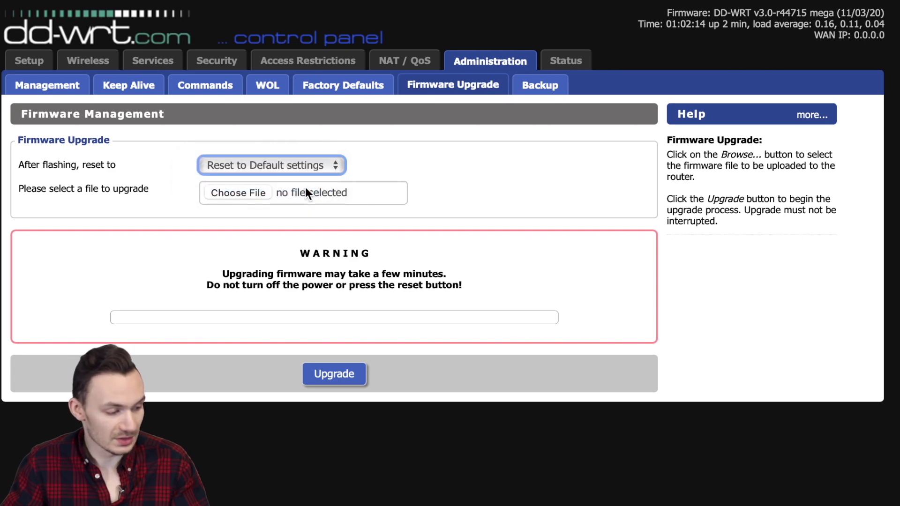
{"action": "left_click", "coordinate": [249, 193]}
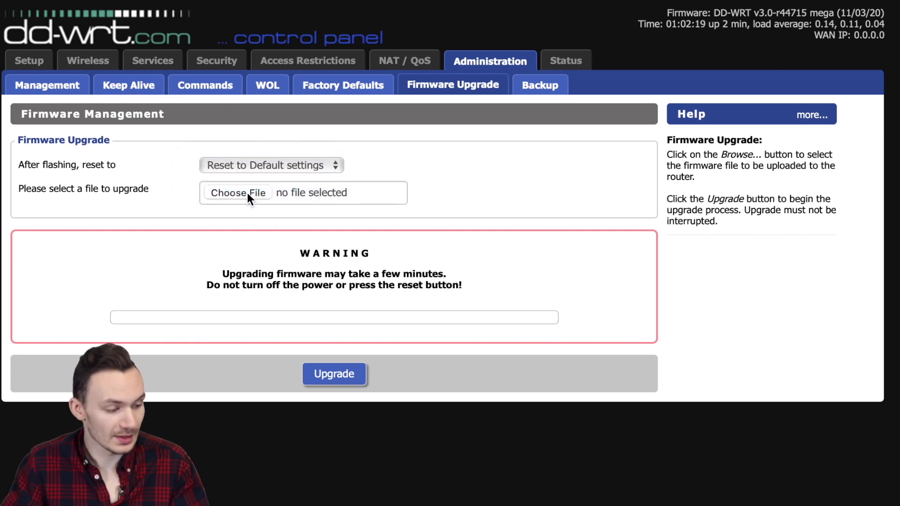
{"action": "left_click", "coordinate": [444, 263]}
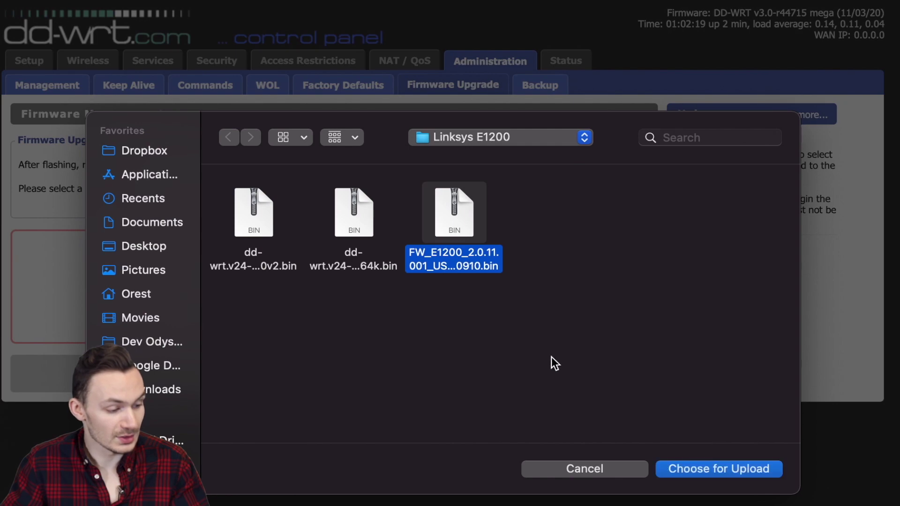
{"action": "left_click", "coordinate": [735, 470]}
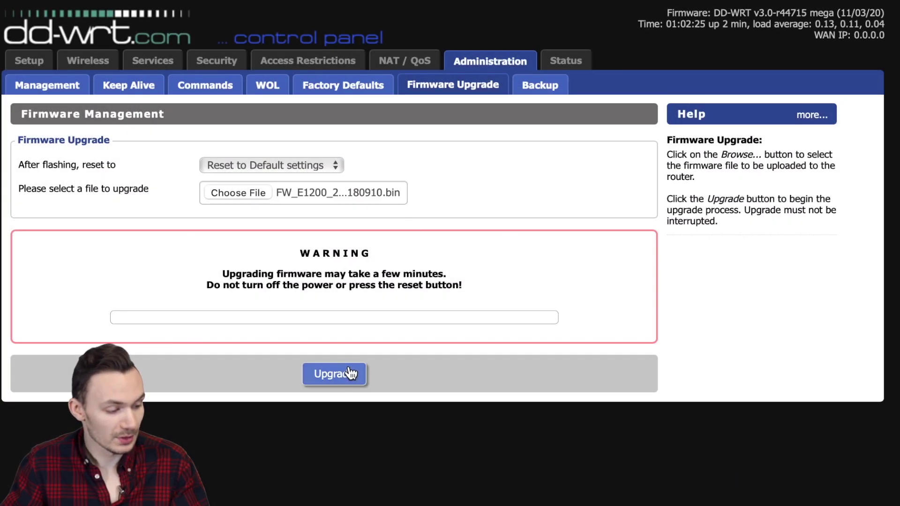
{"action": "left_click", "coordinate": [345, 378]}
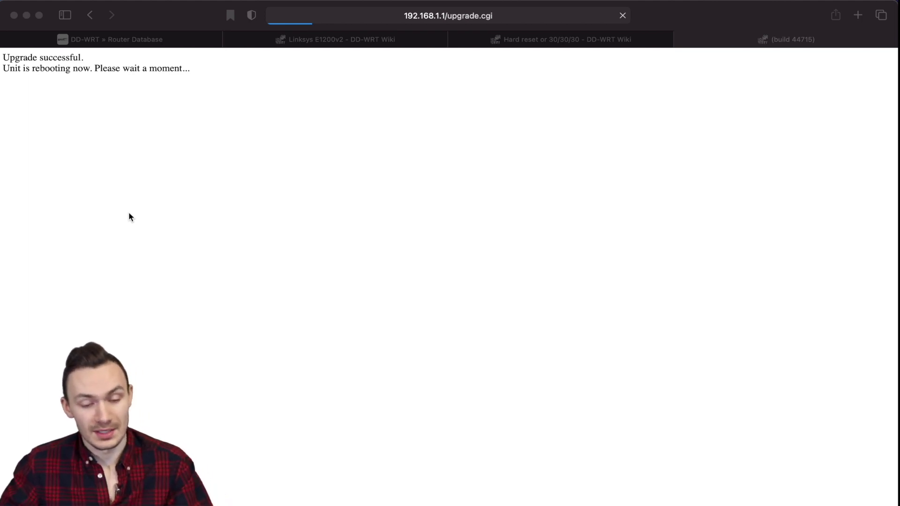
Trim 'upgrade.cgi' from the address and load the router at 192.168.1.1.
{"action": "left_click", "coordinate": [369, 17]}
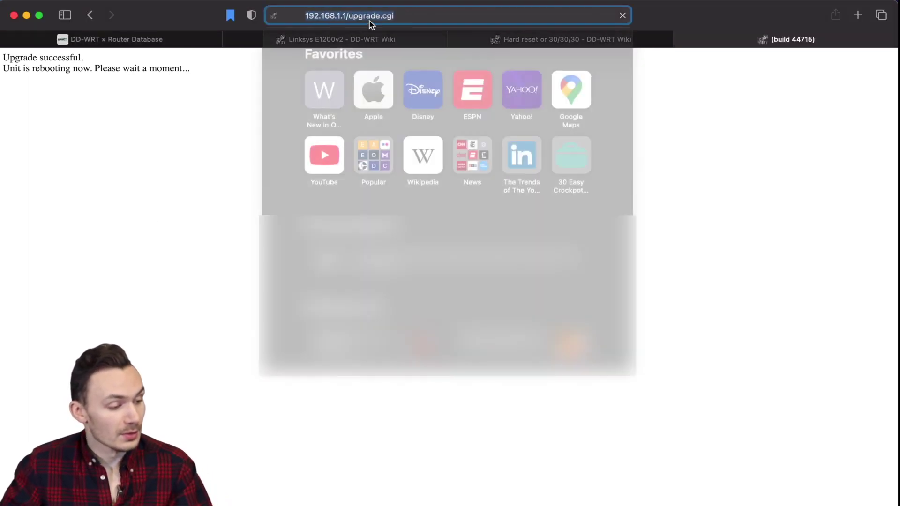
{"action": "left_click_drag", "start_coordinate": [323, 16], "coordinate": [403, 18]}
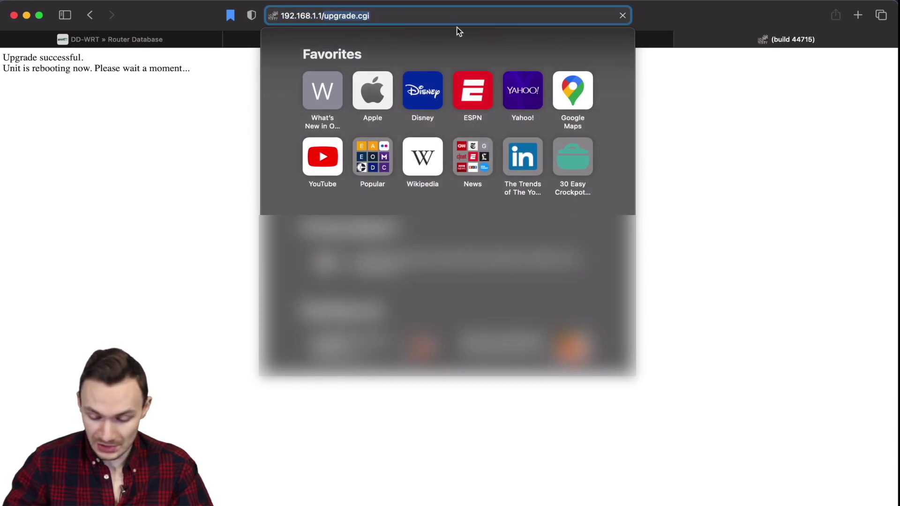
{"action": "key", "text": "BackSpace"}
{"action": "key", "text": "BackSpace"}
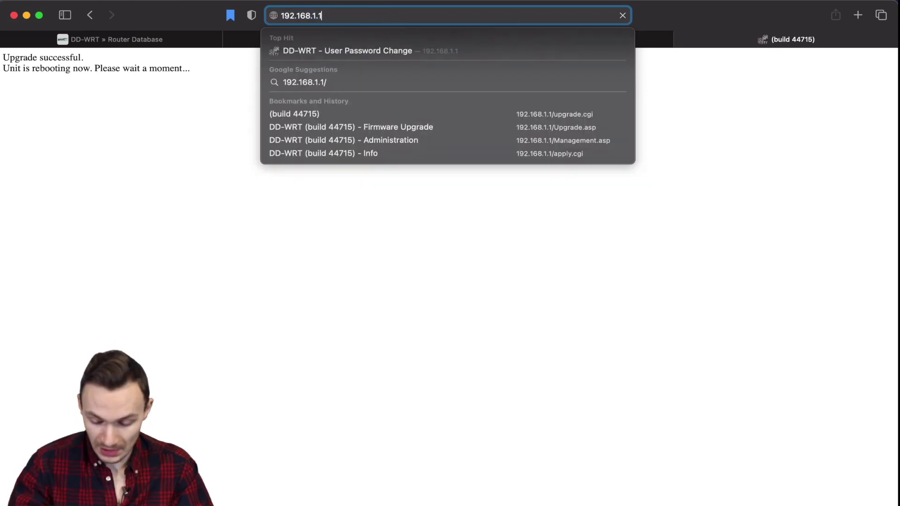
{"action": "key", "text": "Return"}
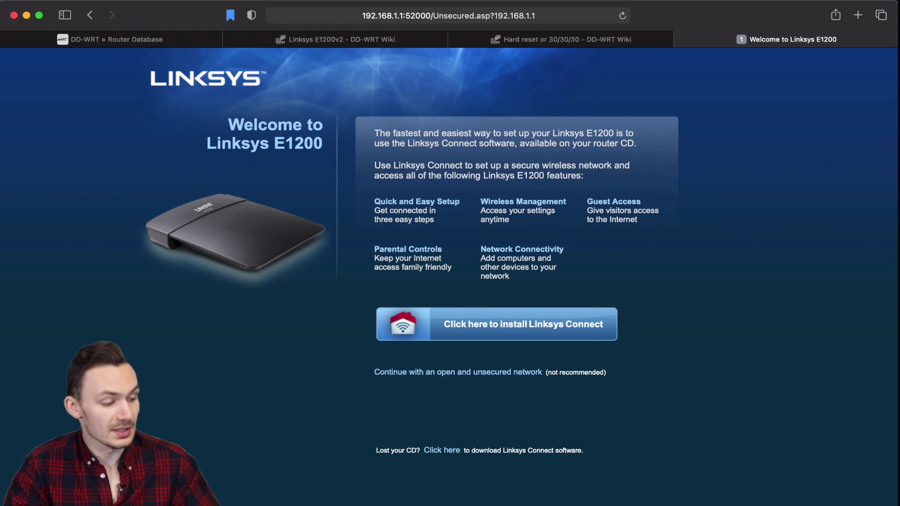